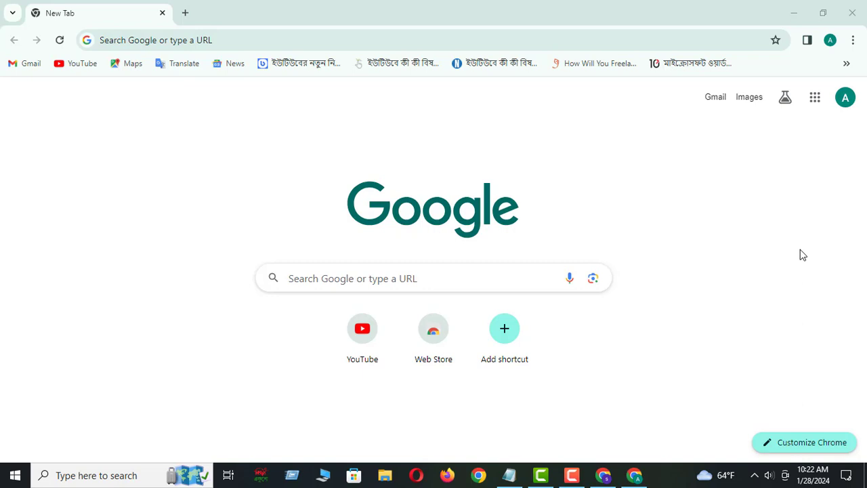
# Open youtube.com in the browser
pyautogui.click(178, 42)
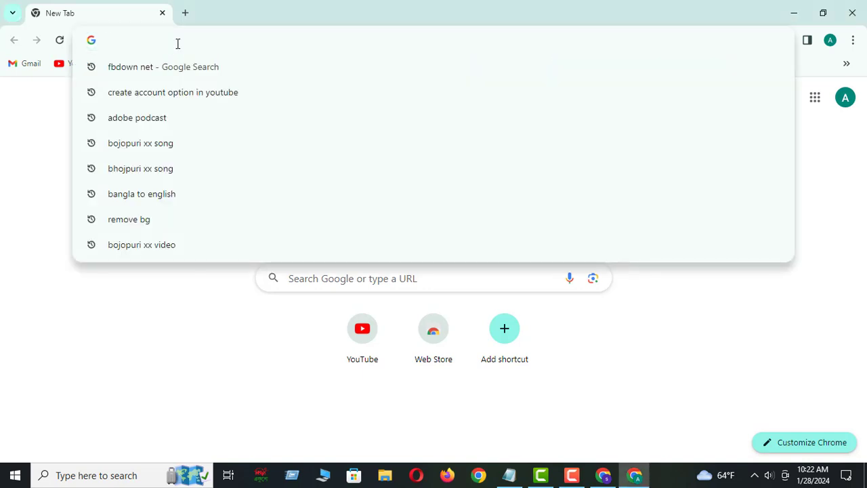
pyautogui.write('youtube.com')
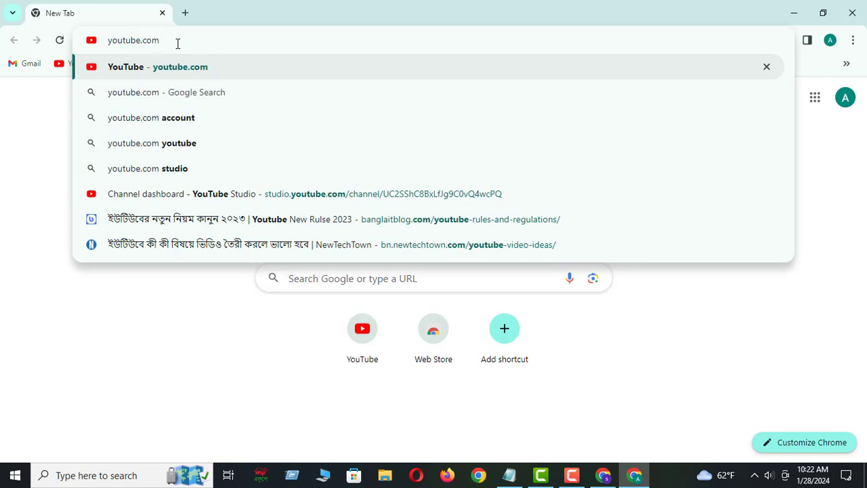
pyautogui.press('Return')
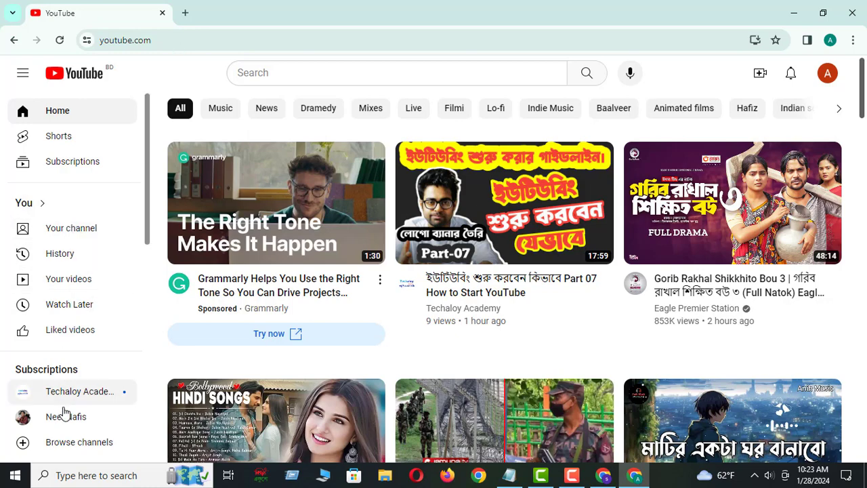
# Open the YouTube account settings and begin creating a new channel
pyautogui.scroll(-2, 64, 413)
pyautogui.scroll(-2, 65, 406)
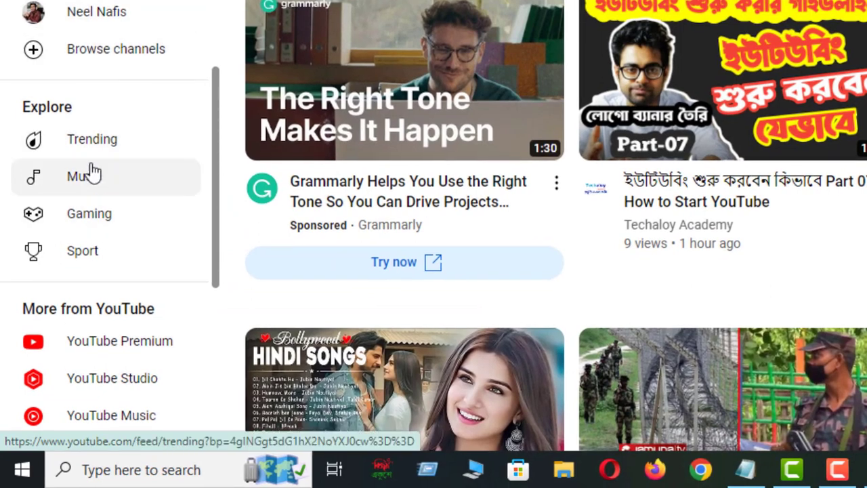
pyautogui.scroll(-3, 85, 349)
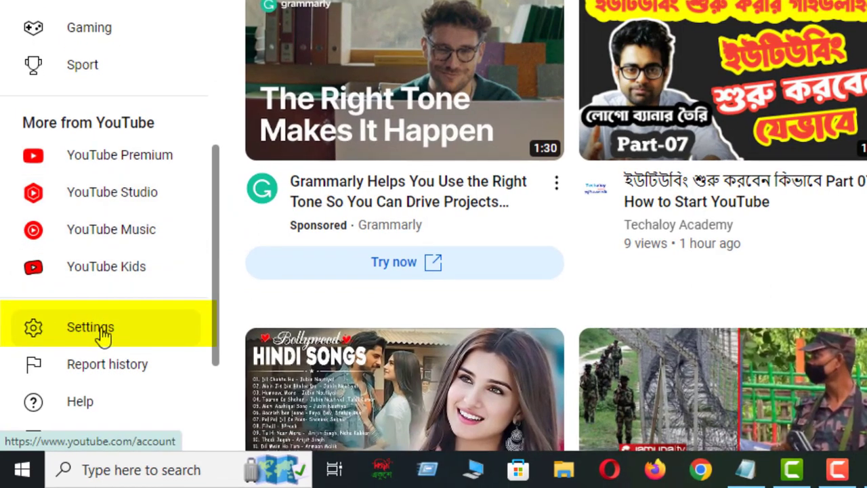
pyautogui.click(90, 331)
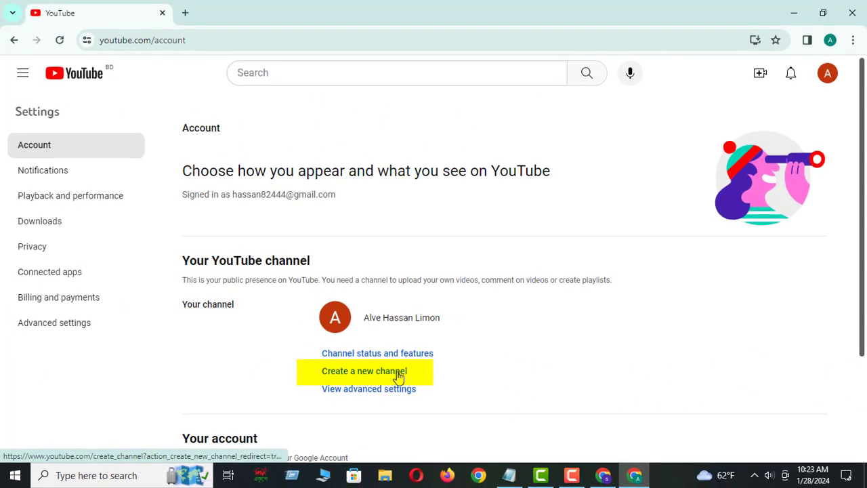
pyautogui.click(364, 376)
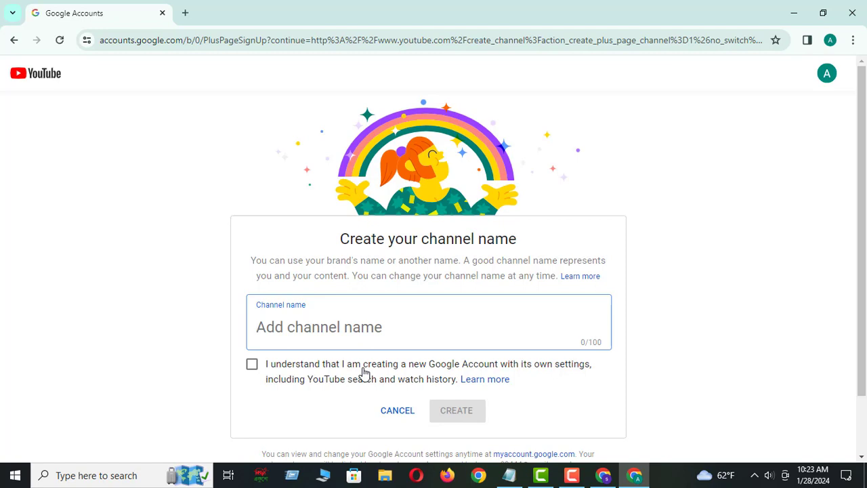
# Read the guidance on the channel name form, then leave it without entering a name
pyautogui.moveTo(376, 239); pyautogui.dragTo(512, 237)
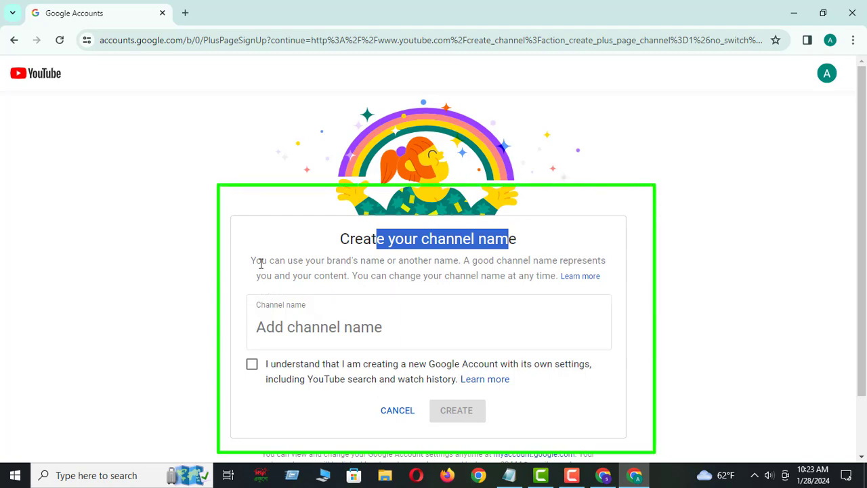
pyautogui.moveTo(327, 261); pyautogui.dragTo(607, 260)
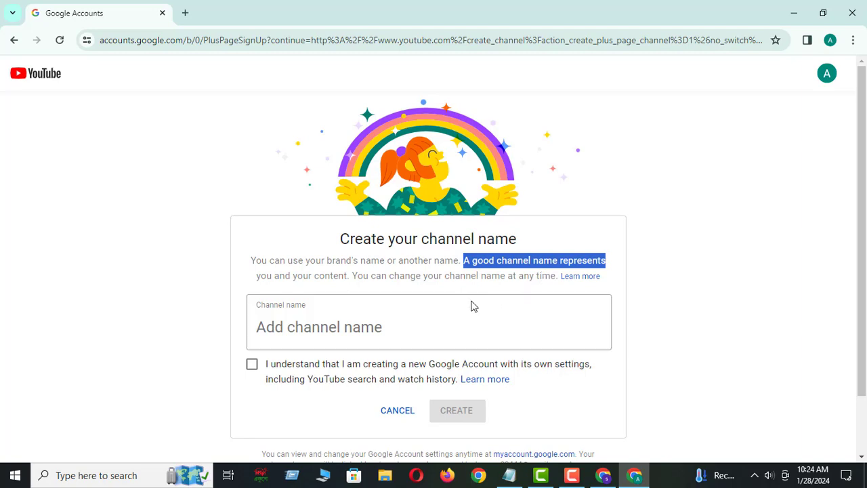
pyautogui.click(332, 331)
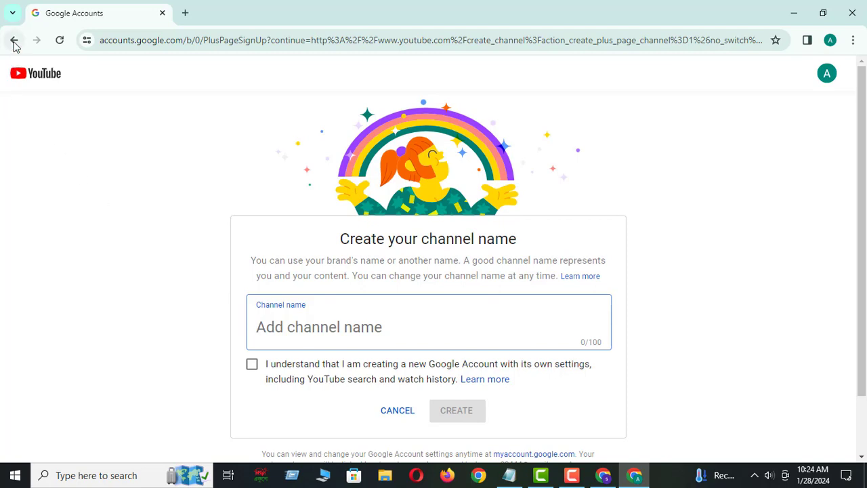
pyautogui.click(14, 42)
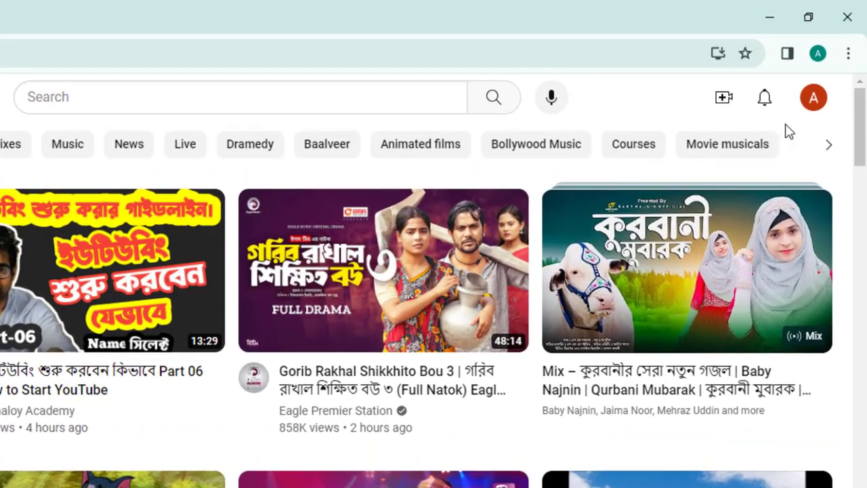
# Check the channels offered in the account switcher and close the list
pyautogui.click(814, 99)
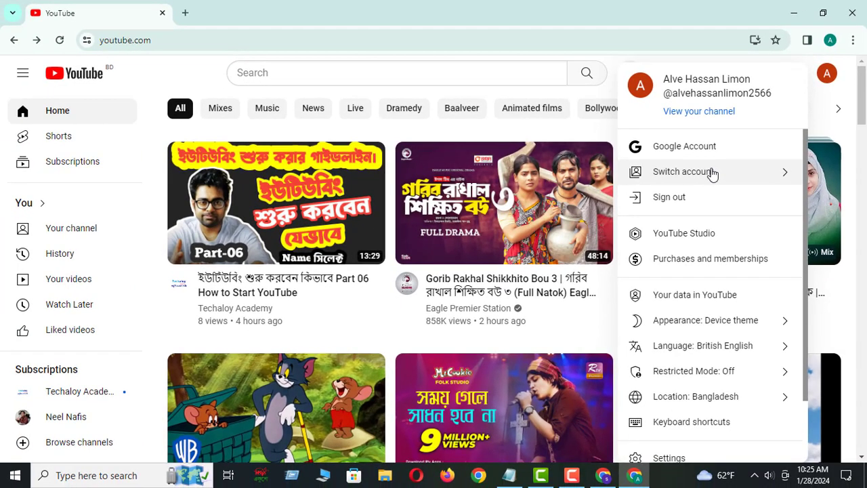
pyautogui.click(713, 174)
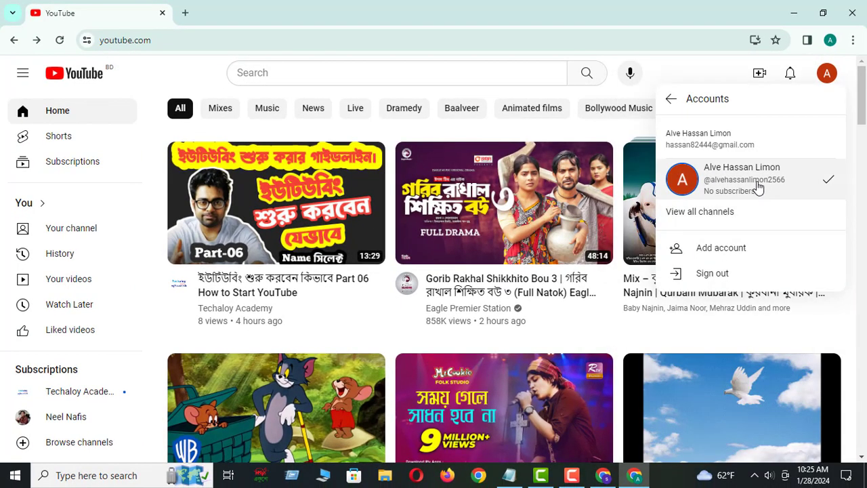
pyautogui.click(830, 74)
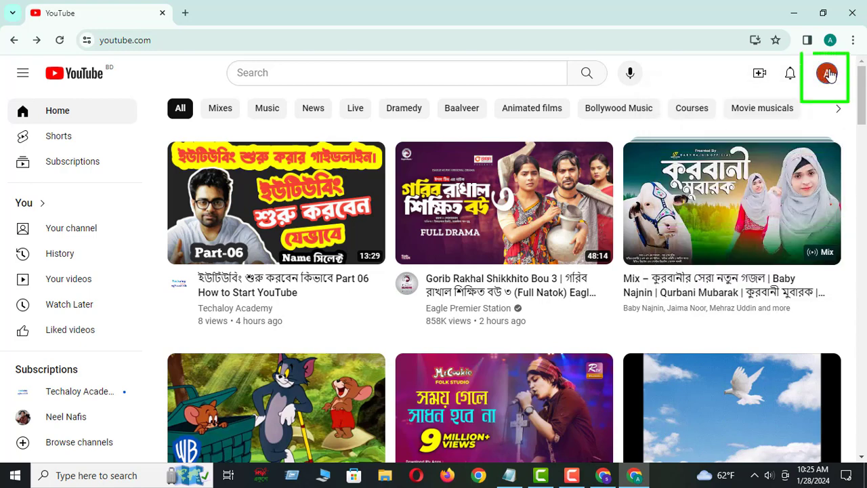
# Open YouTube Studio for the signed-in channel and dismiss the welcome dialog
pyautogui.click(829, 74)
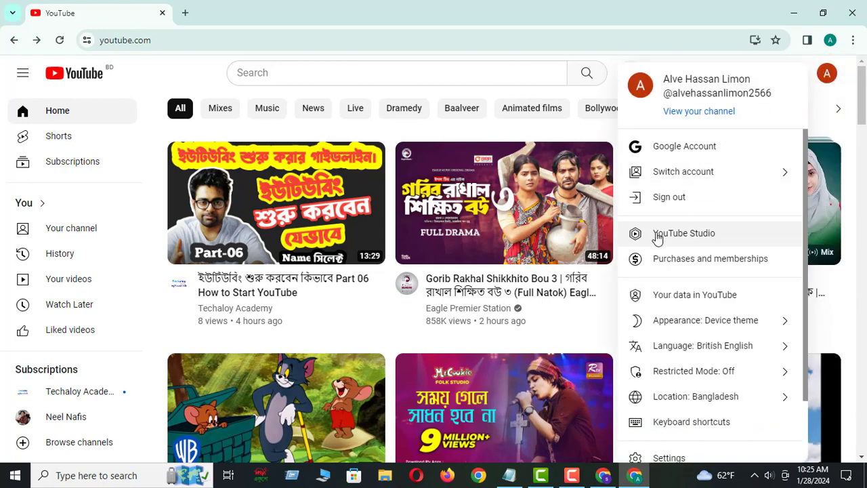
pyautogui.click(687, 236)
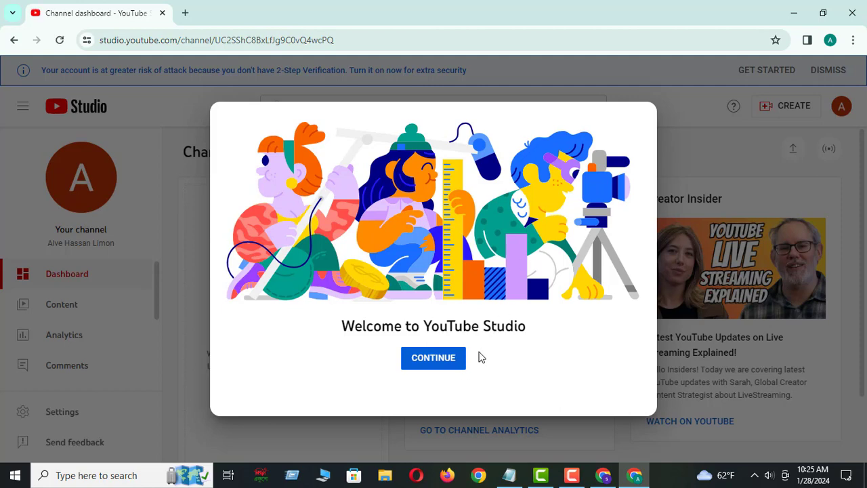
pyautogui.click(433, 362)
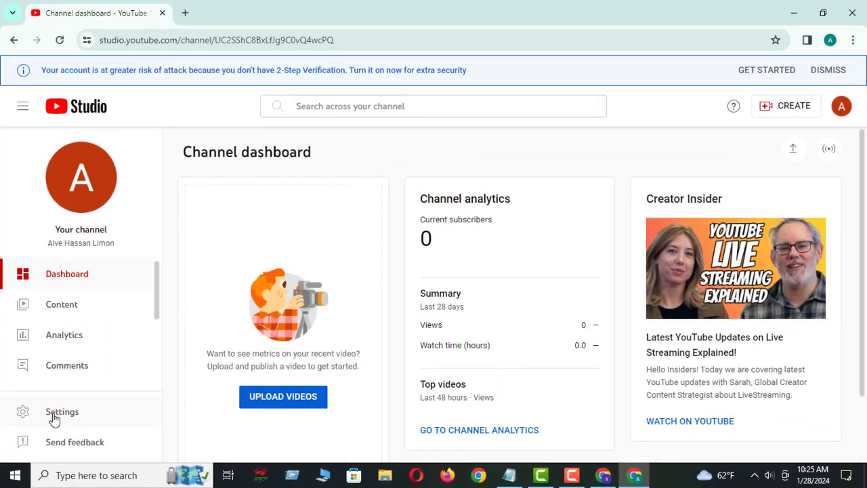
# Go to the channel's advanced settings in Studio and open the YouTube account management page
pyautogui.click(98, 363)
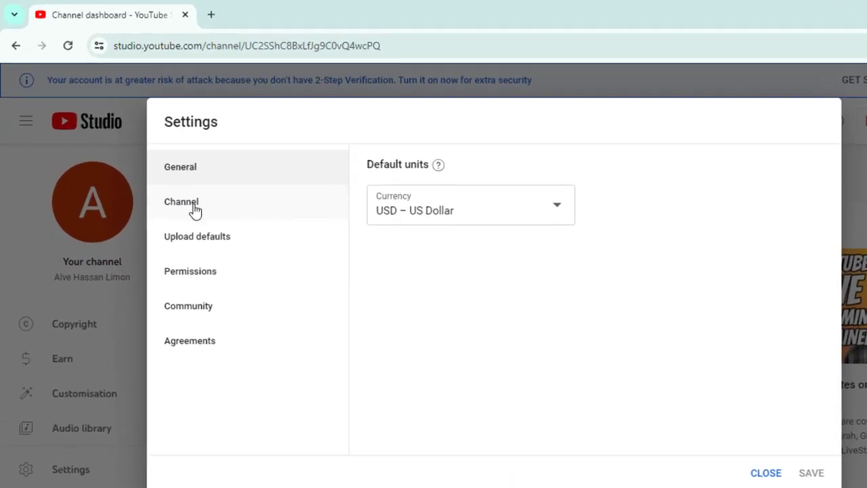
pyautogui.click(195, 211)
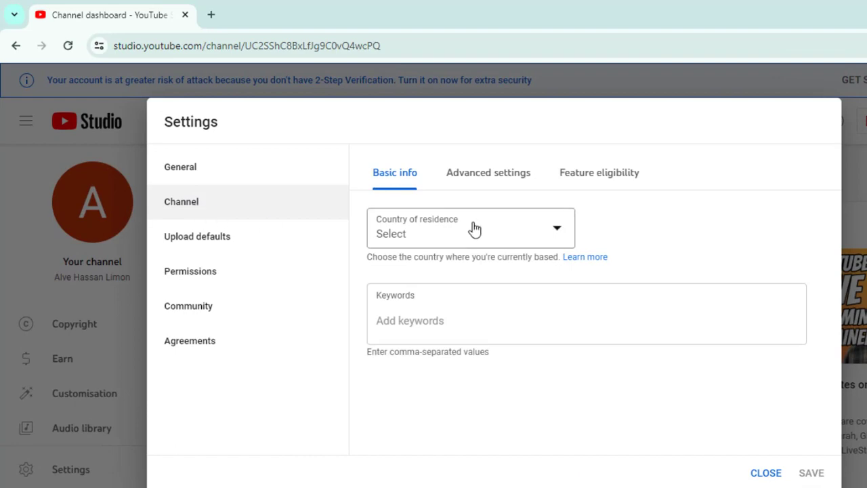
pyautogui.click(506, 177)
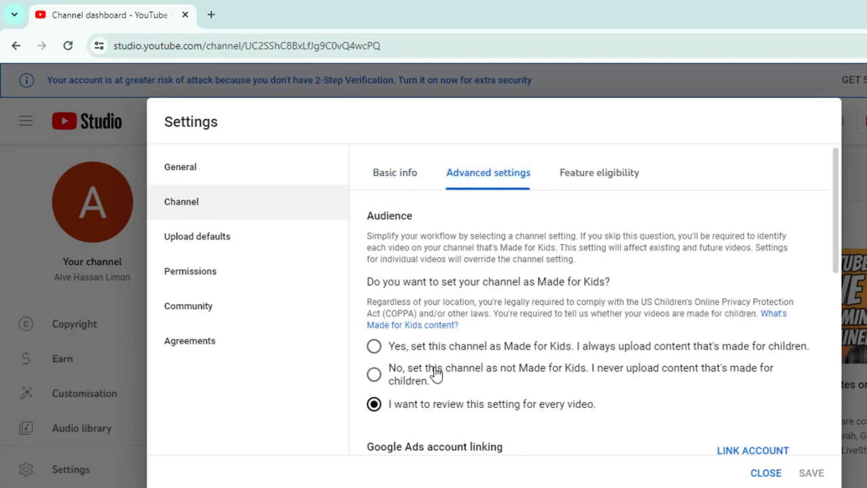
pyautogui.scroll(-8, 430, 372)
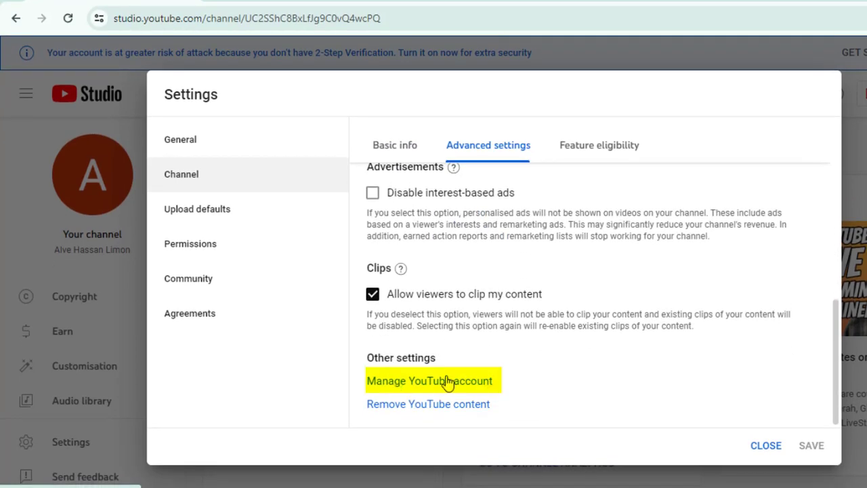
pyautogui.click(416, 382)
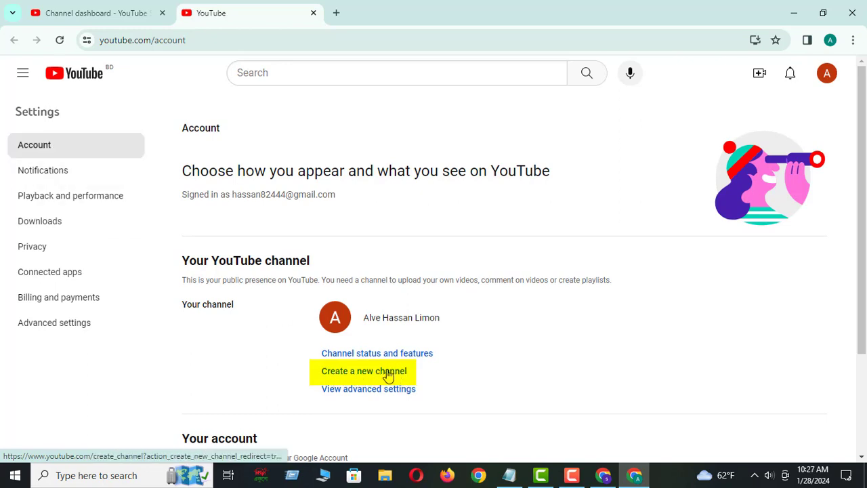
# Start creating a new channel and enter Digital Point as the channel name
pyautogui.click(388, 372)
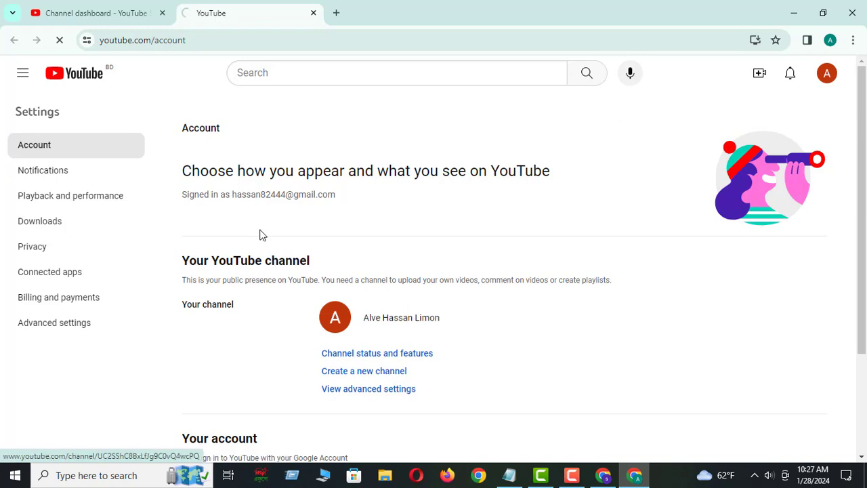
pyautogui.click(85, 9)
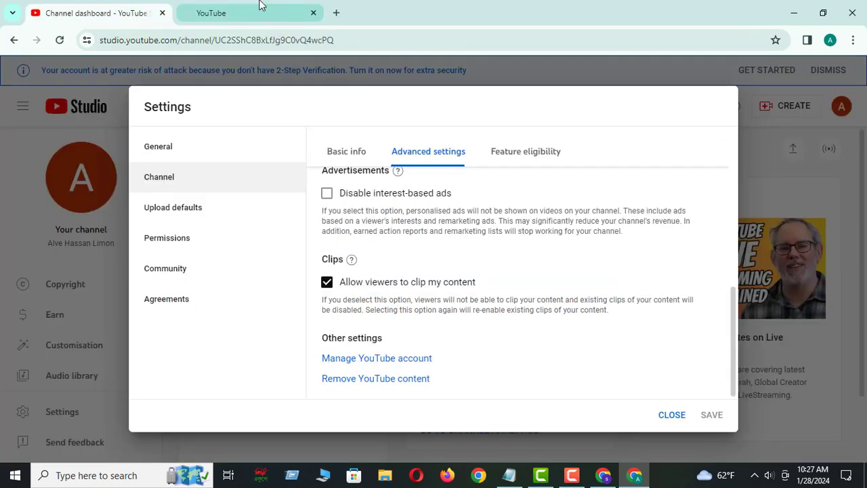
pyautogui.click(255, 8)
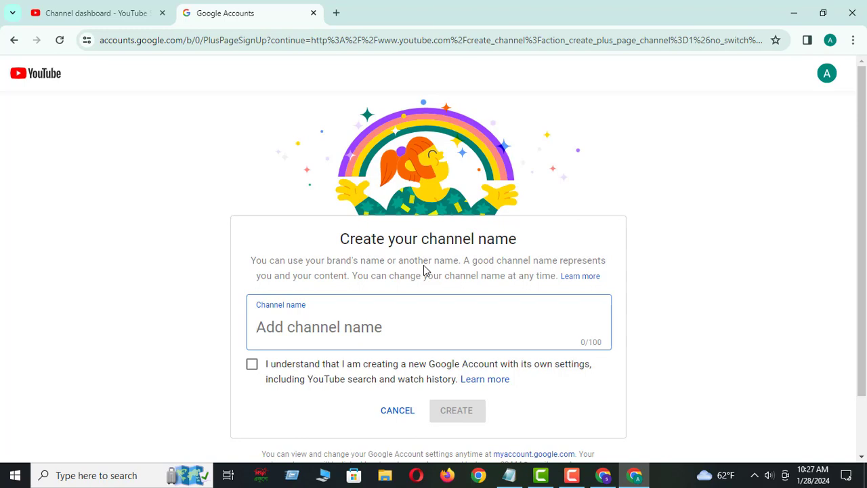
pyautogui.click(276, 332)
pyautogui.write('Digital Point')
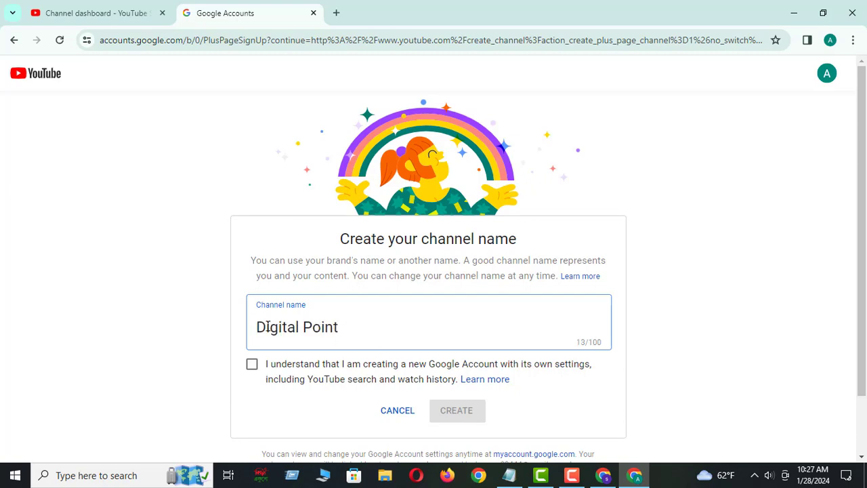
pyautogui.moveTo(258, 327); pyautogui.dragTo(347, 327)
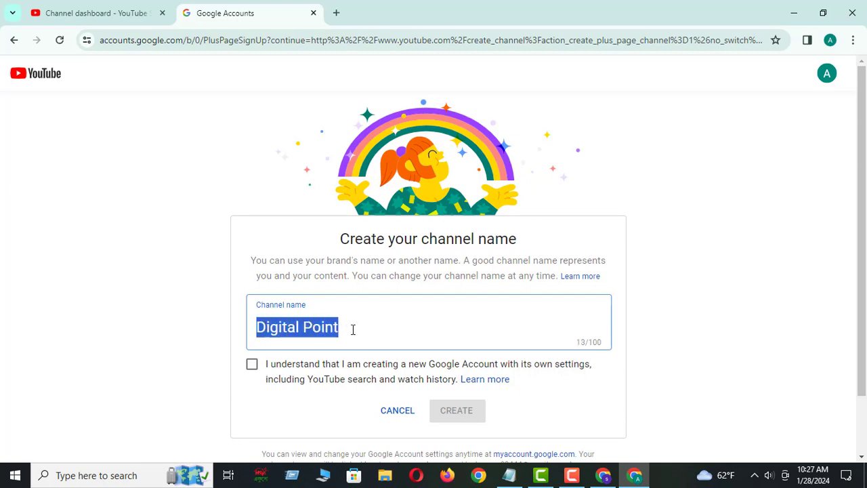
pyautogui.click(353, 330)
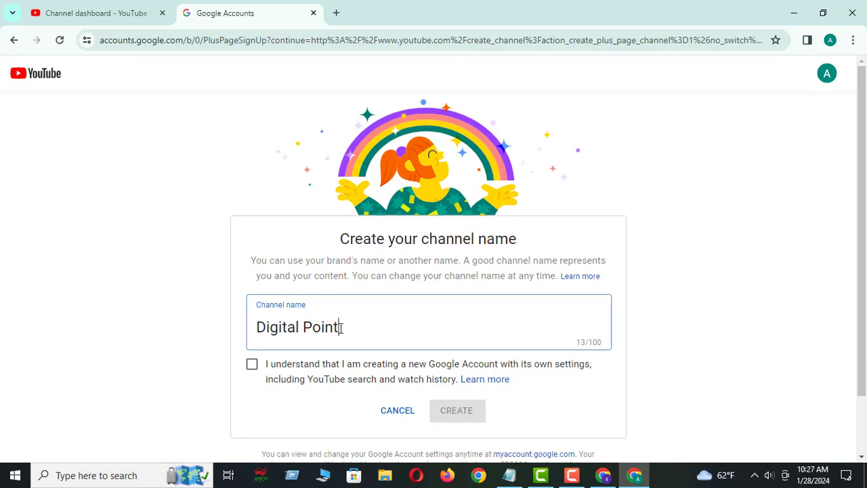
pyautogui.hotkey('shift', 'Left')
pyautogui.hotkey('shift', 'Left')
pyautogui.hotkey('shift', 'Left')
pyautogui.hotkey('shift', 'Left')
pyautogui.hotkey('shift', 'Left')
pyautogui.hotkey('shift', 'Left')
pyautogui.hotkey('shift', 'Left')
pyautogui.hotkey('shift', 'Left')
pyautogui.hotkey('shift', 'Left')
pyautogui.hotkey('shift', 'Left')
pyautogui.hotkey('shift', 'Left')
pyautogui.hotkey('shift', 'Left')
pyautogui.hotkey('shift', 'Left')
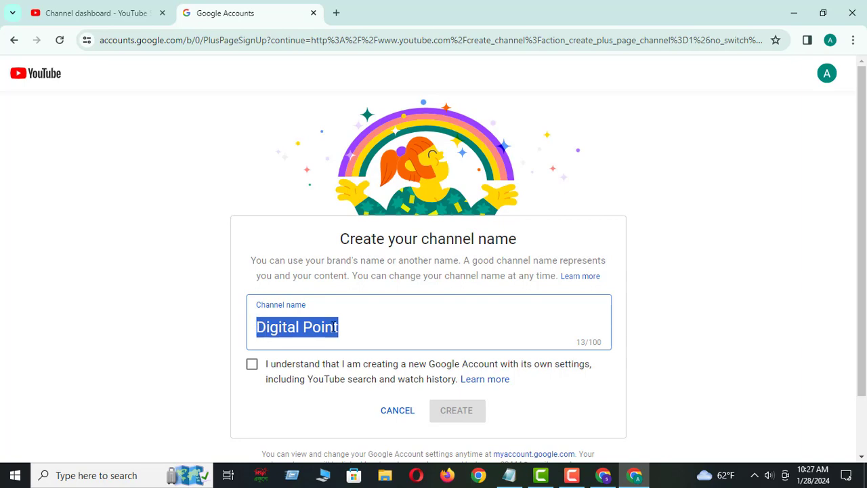
pyautogui.click(350, 326)
pyautogui.click(259, 327)
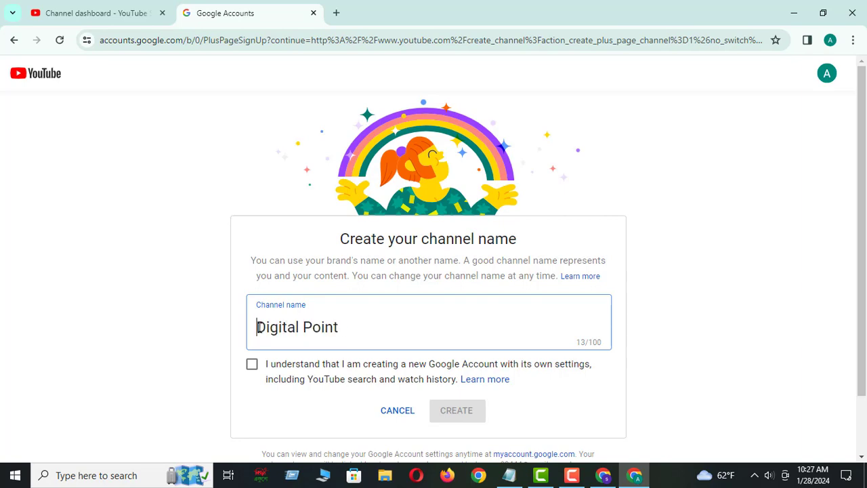
pyautogui.moveTo(258, 327); pyautogui.dragTo(347, 327)
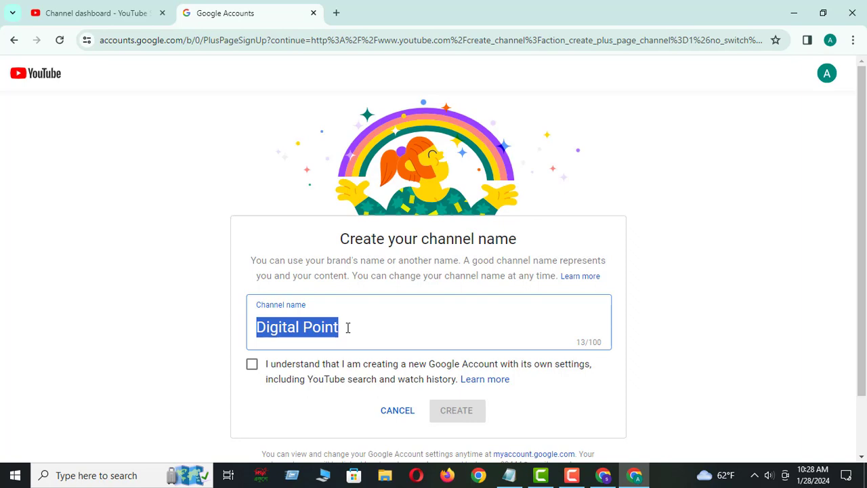
pyautogui.click(347, 328)
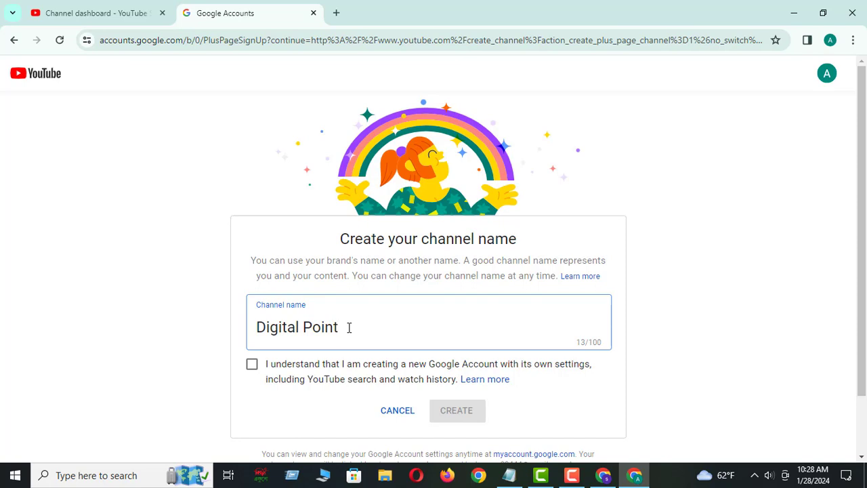
# Accept the acknowledgement about creating a new Google Account with its own settings
pyautogui.click(252, 366)
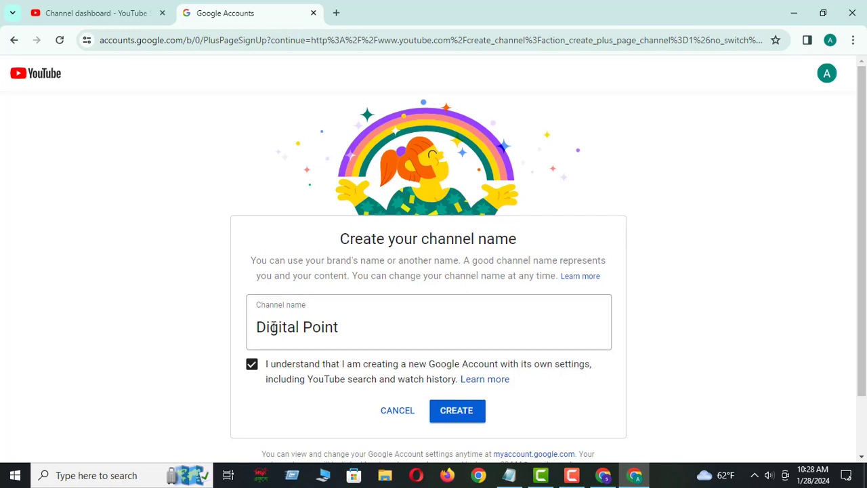
pyautogui.click(260, 327)
pyautogui.moveTo(257, 327); pyautogui.dragTo(350, 329)
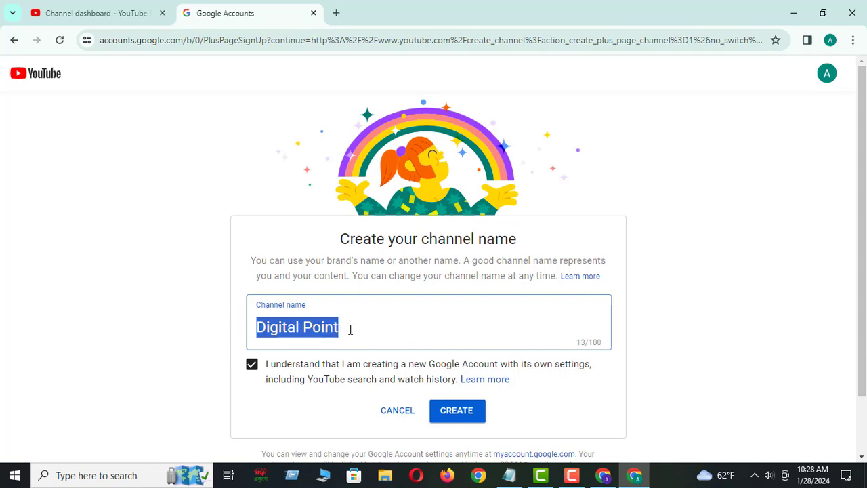
pyautogui.click(351, 329)
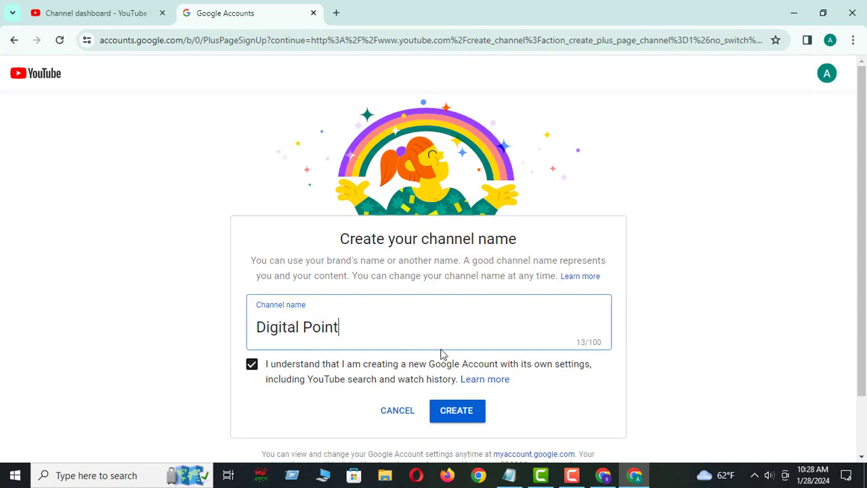
# Create the Digital Point channel from the completed channel name form
pyautogui.click(457, 411)
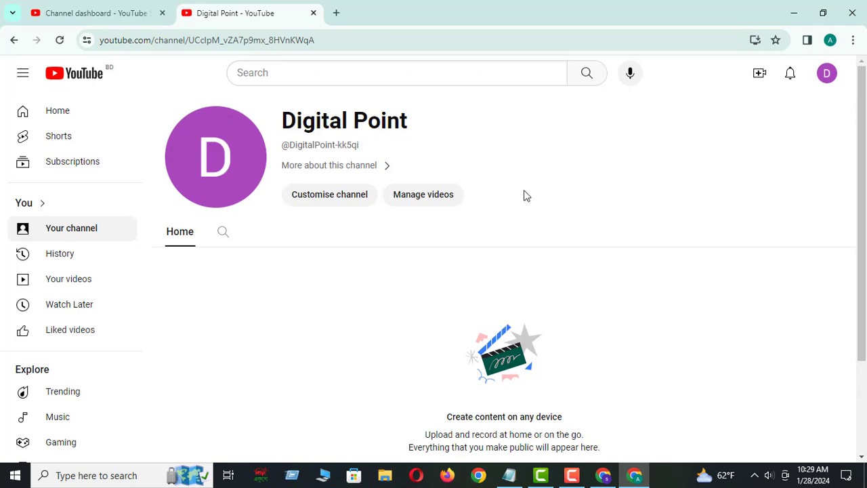
pyautogui.moveTo(284, 121); pyautogui.dragTo(410, 124)
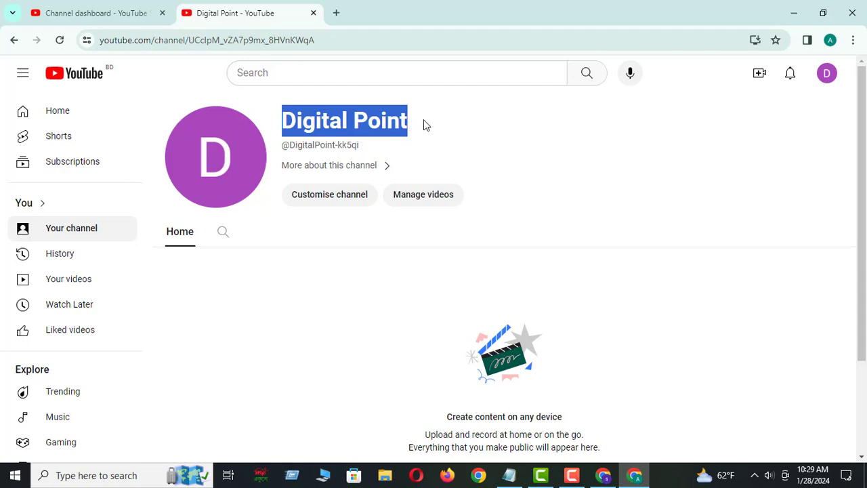
pyautogui.click(425, 122)
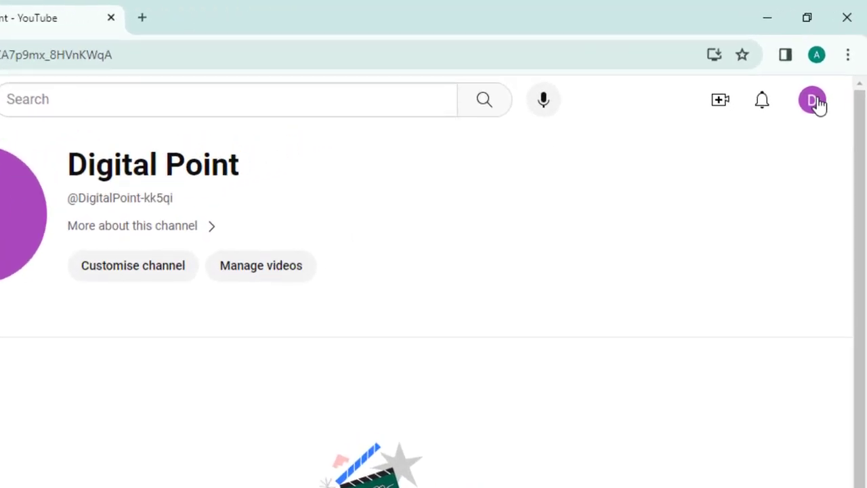
# Check which channels are available for switching under the signed-in account
pyautogui.click(814, 101)
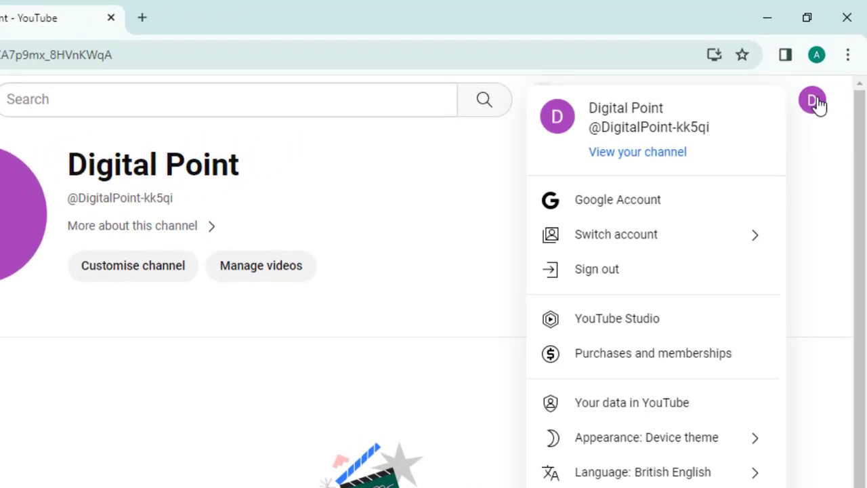
pyautogui.click(627, 241)
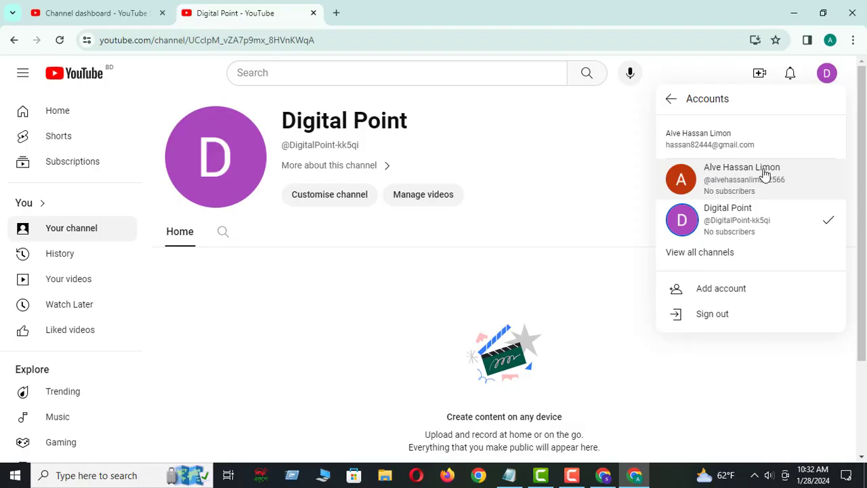
pyautogui.click(814, 101)
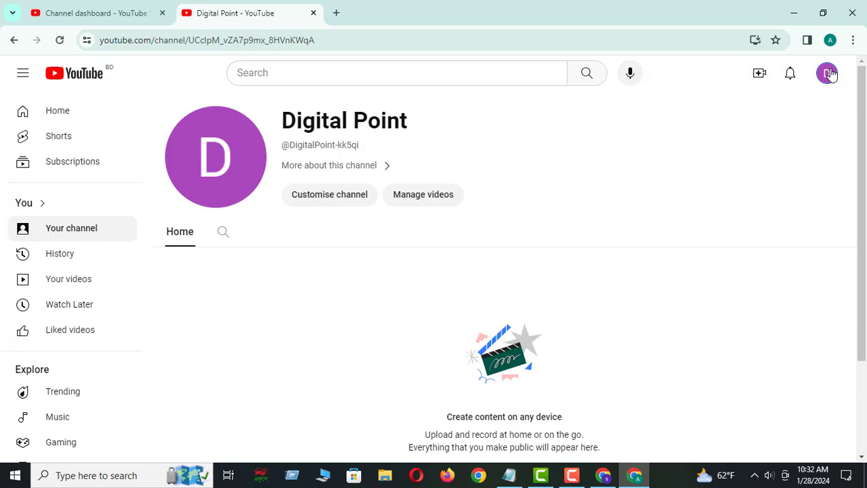
pyautogui.click(829, 73)
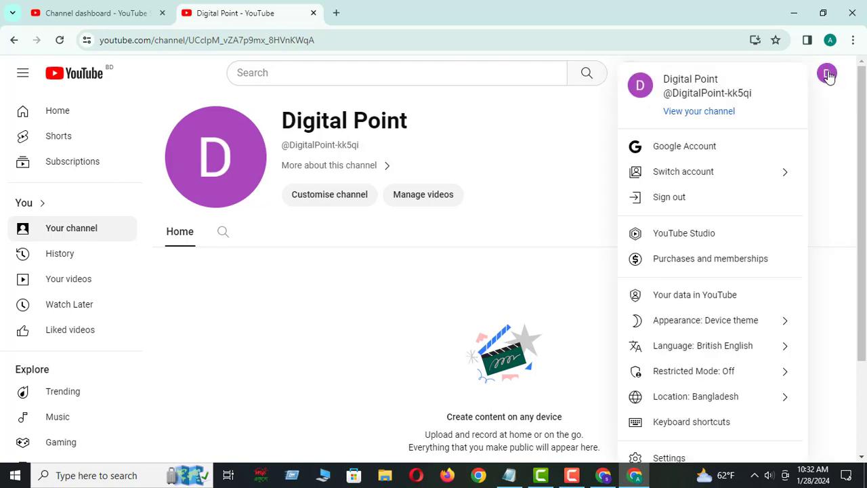
pyautogui.click(828, 73)
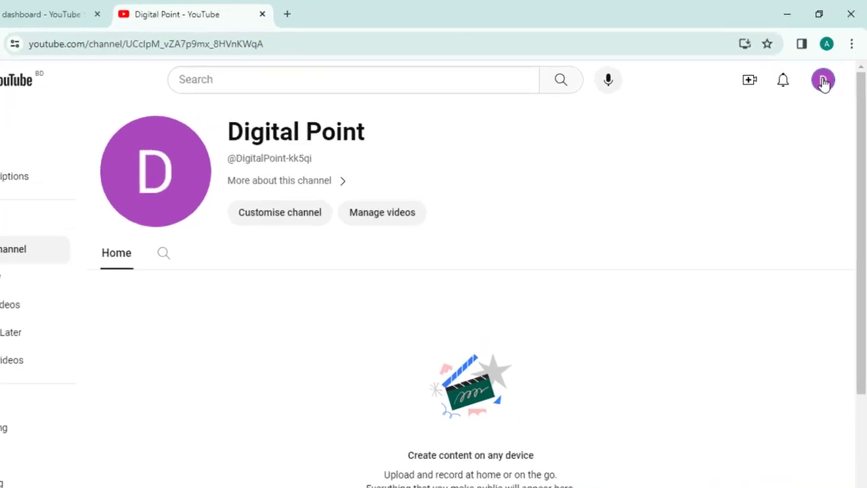
# Open YouTube Studio for the Digital Point channel and dismiss the welcome dialog and the feature tips
pyautogui.click(824, 81)
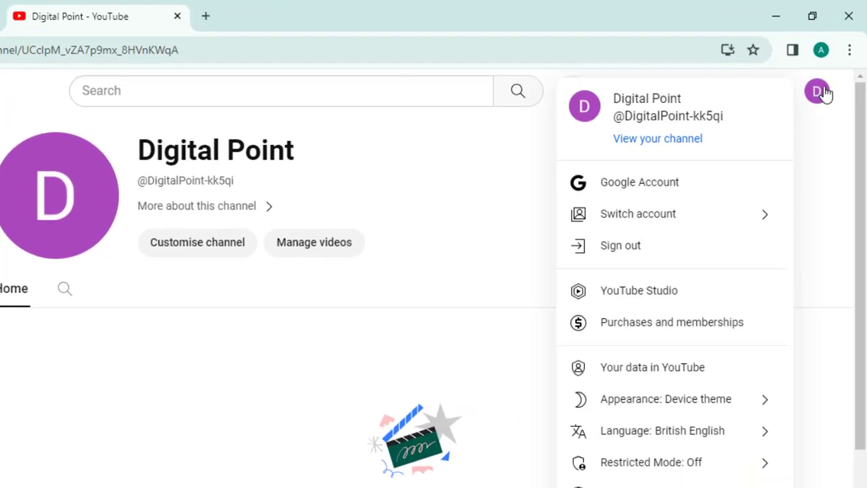
pyautogui.click(667, 292)
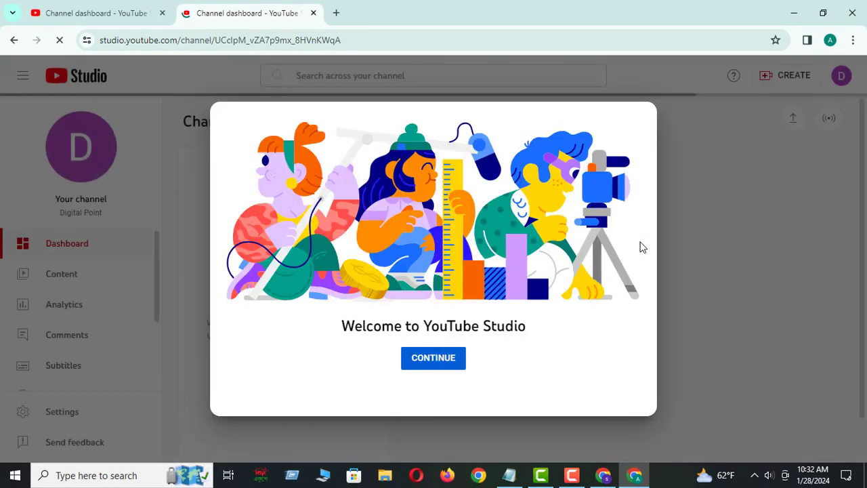
pyautogui.click(441, 360)
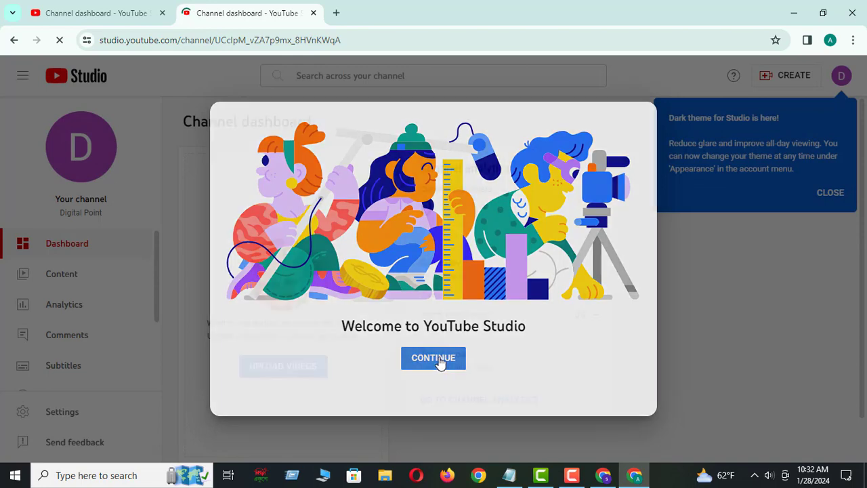
pyautogui.click(833, 194)
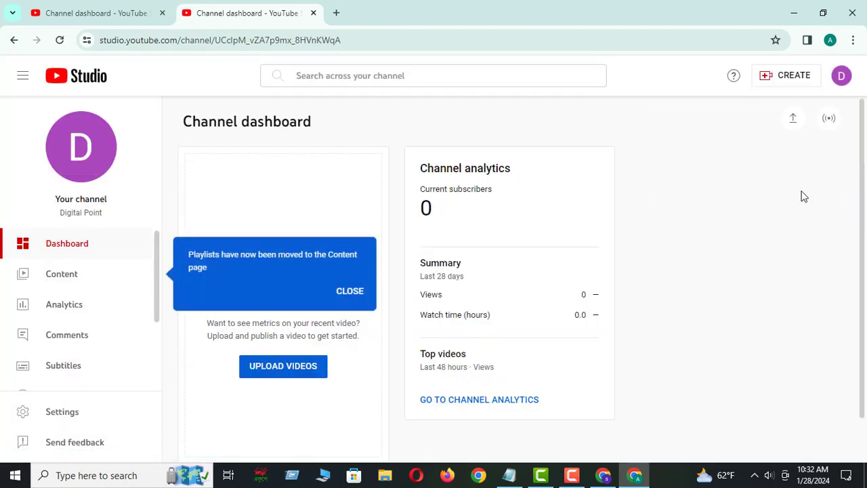
pyautogui.click(350, 293)
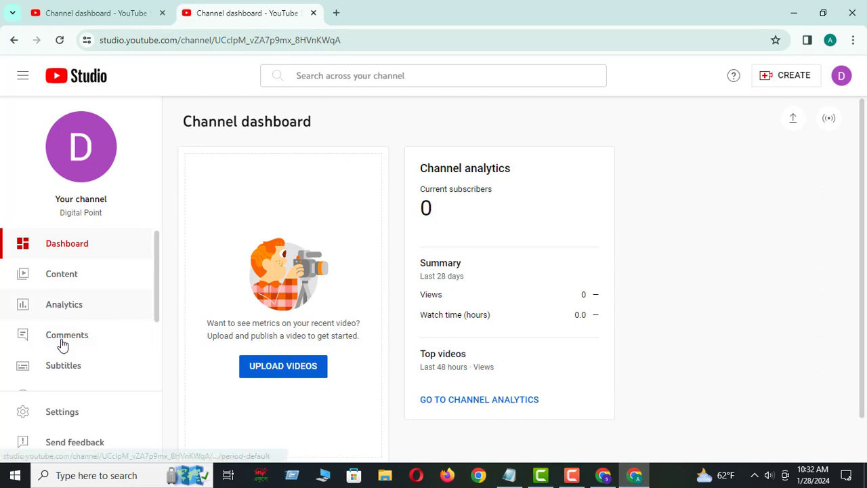
# Open the Studio settings and check the default currency option, leaving it at US Dollar
pyautogui.scroll(-1, 61, 352)
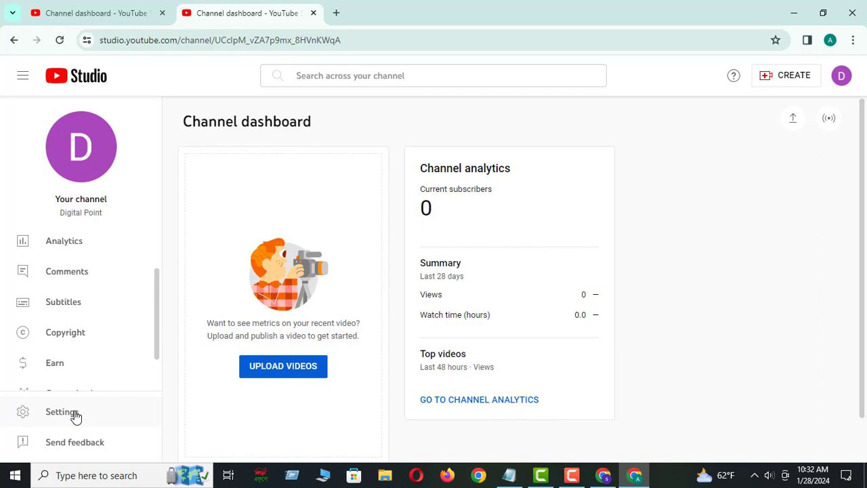
pyautogui.click(61, 413)
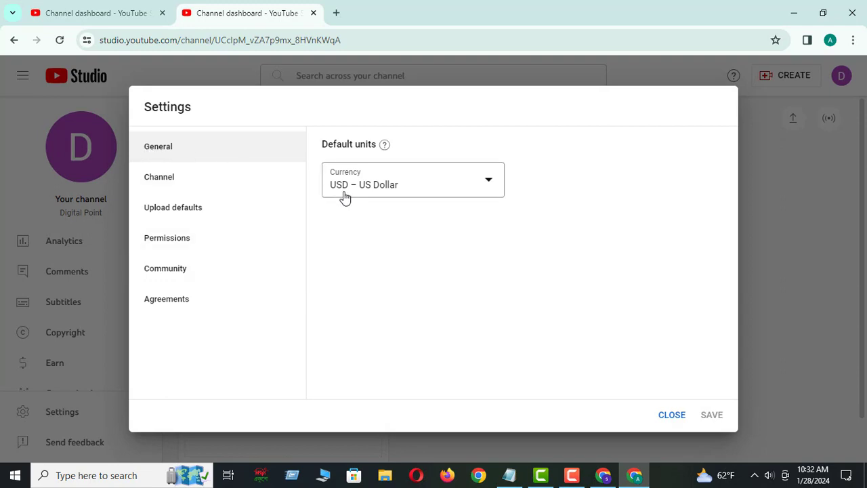
pyautogui.click(490, 183)
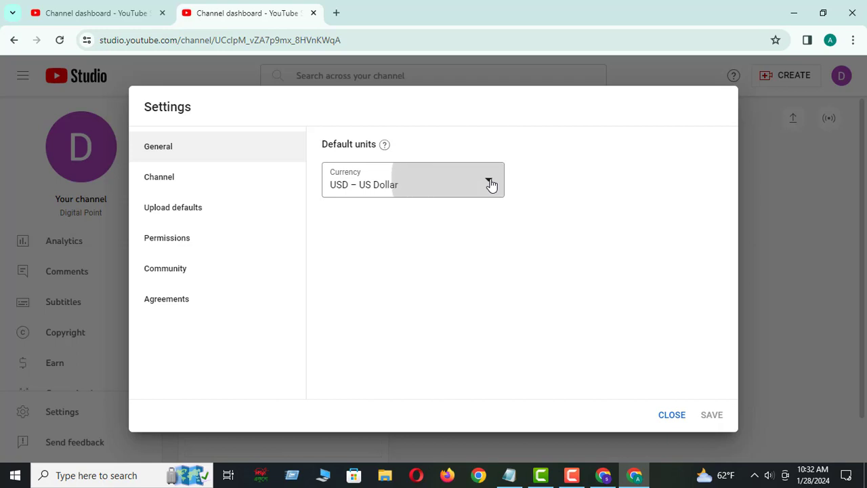
pyautogui.click(541, 173)
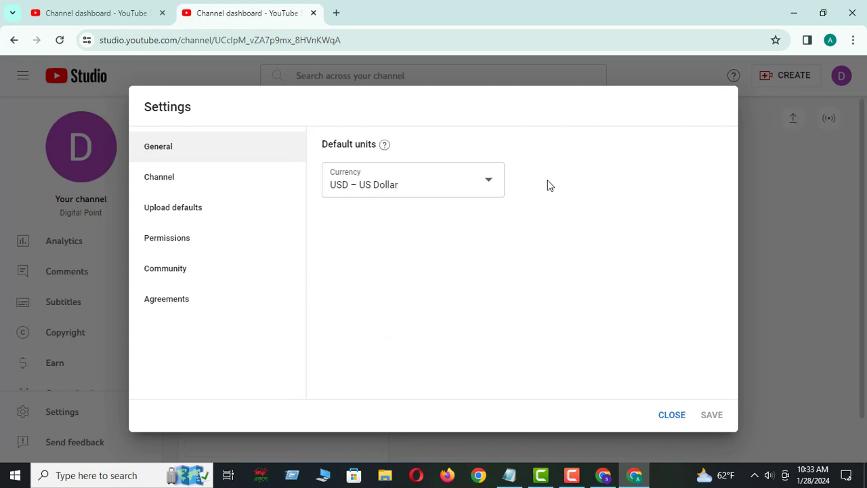
# Set the channel's country of residence to Bangladesh and make the keywords field ready for entry
pyautogui.click(175, 185)
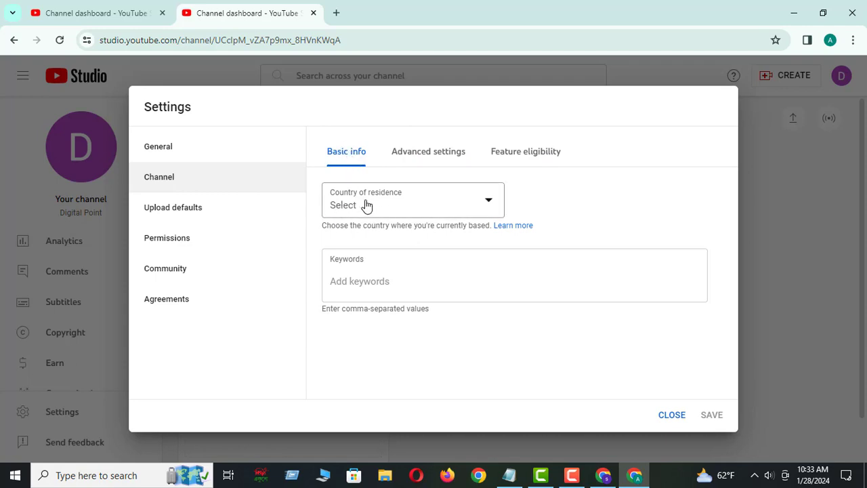
pyautogui.click(485, 204)
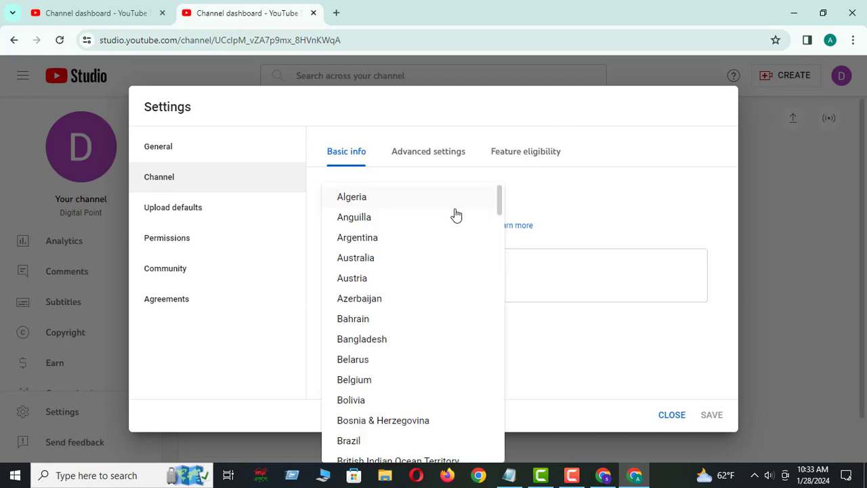
pyautogui.click(370, 340)
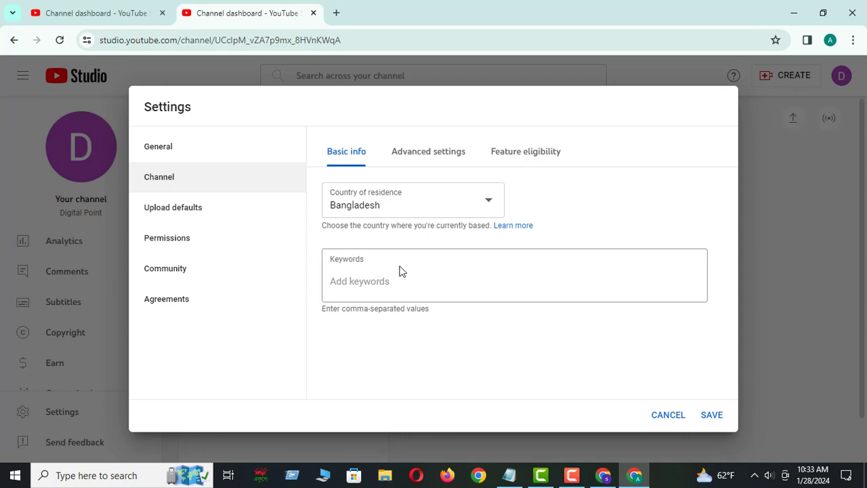
pyautogui.click(359, 283)
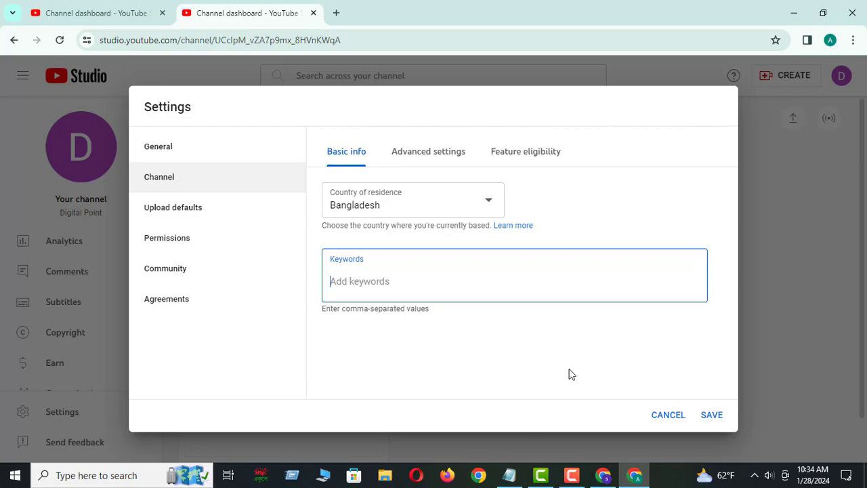
# Switch to the Techaloy Academy channel's Studio window and examine the keywords in its basic channel settings
pyautogui.click(610, 469)
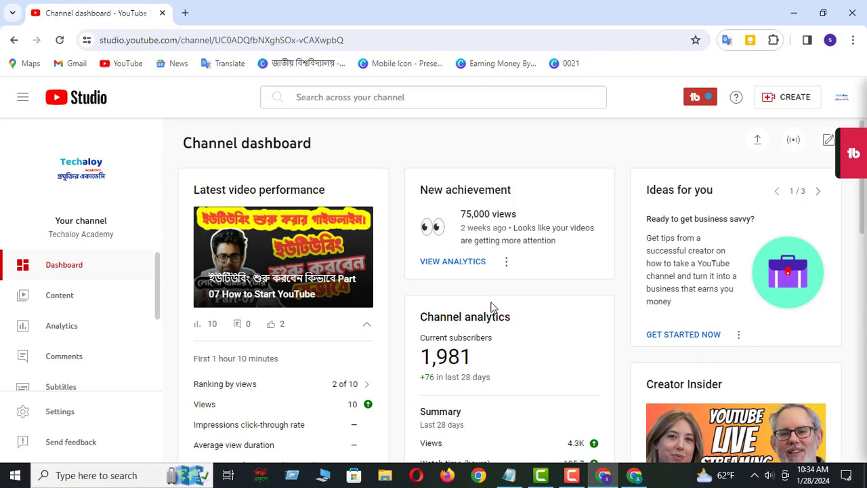
pyautogui.scroll(-1, 72, 400)
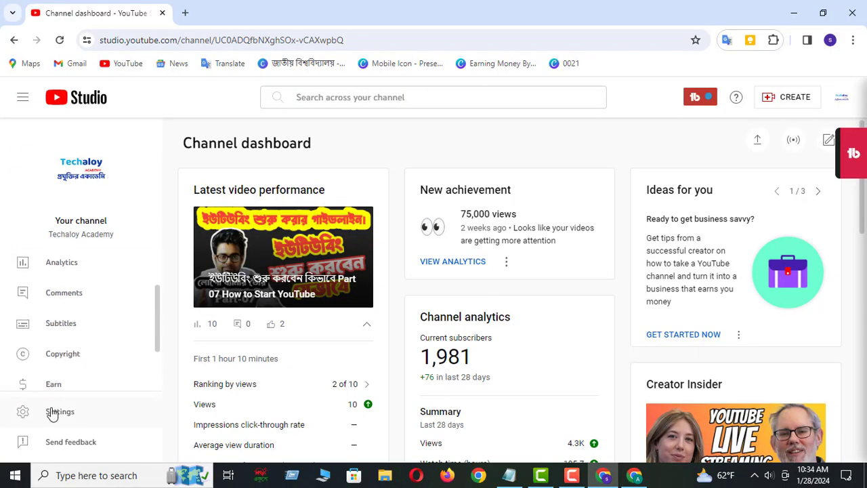
pyautogui.click(54, 411)
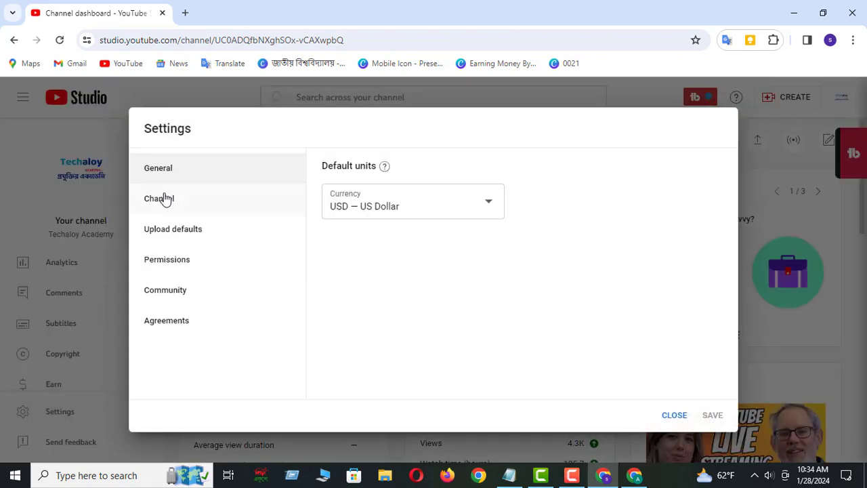
pyautogui.click(165, 200)
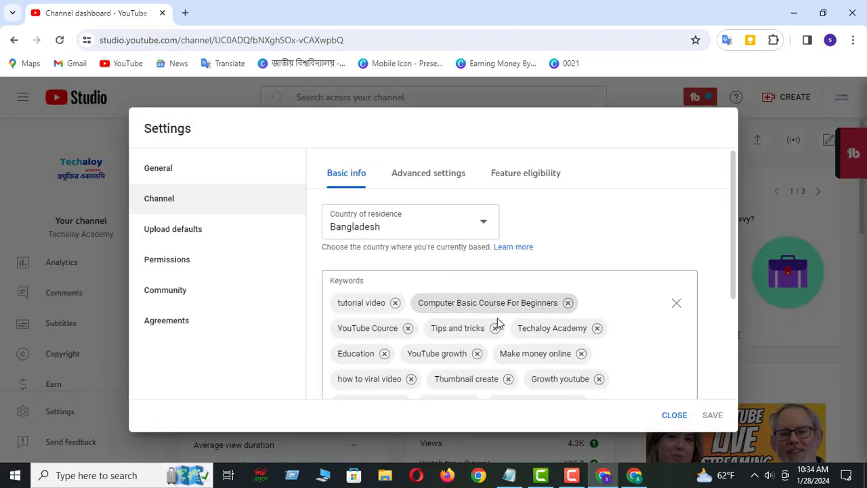
pyautogui.scroll(-2, 498, 324)
pyautogui.scroll(-3, 595, 337)
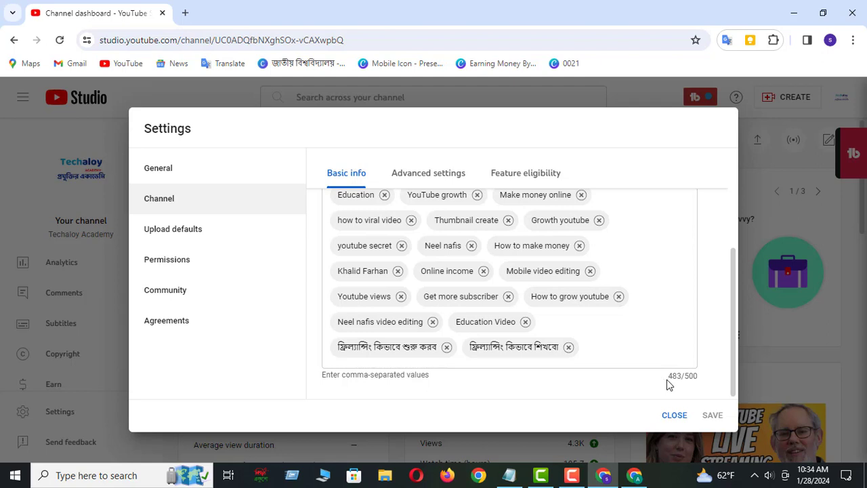
pyautogui.click(606, 341)
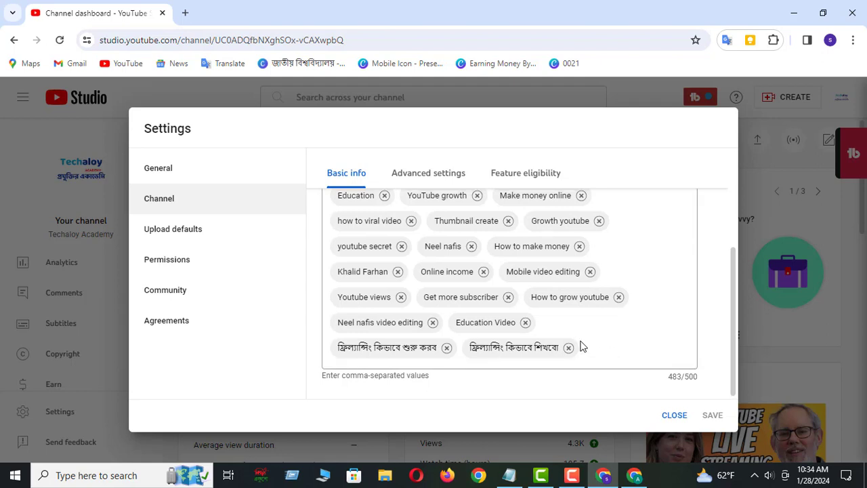
pyautogui.scroll(4, 452, 240)
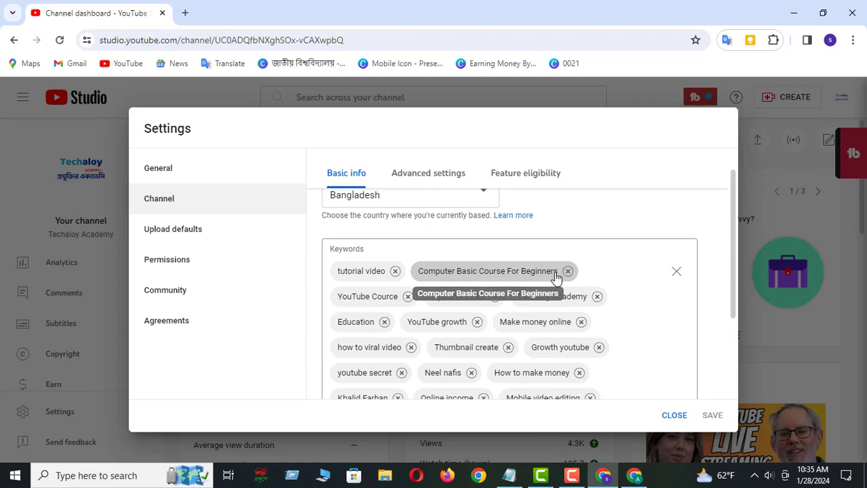
pyautogui.scroll(-1, 413, 271)
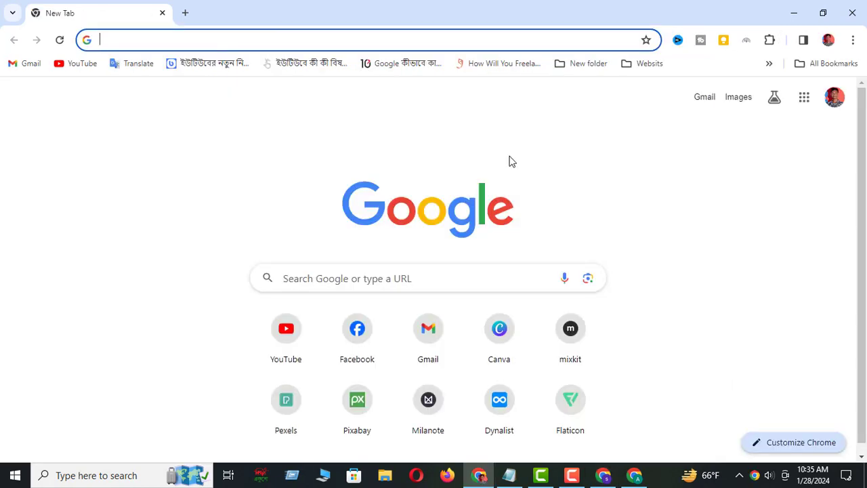
# Open the ChatGPT website from the new tab in the other Chrome window
pyautogui.click(140, 42)
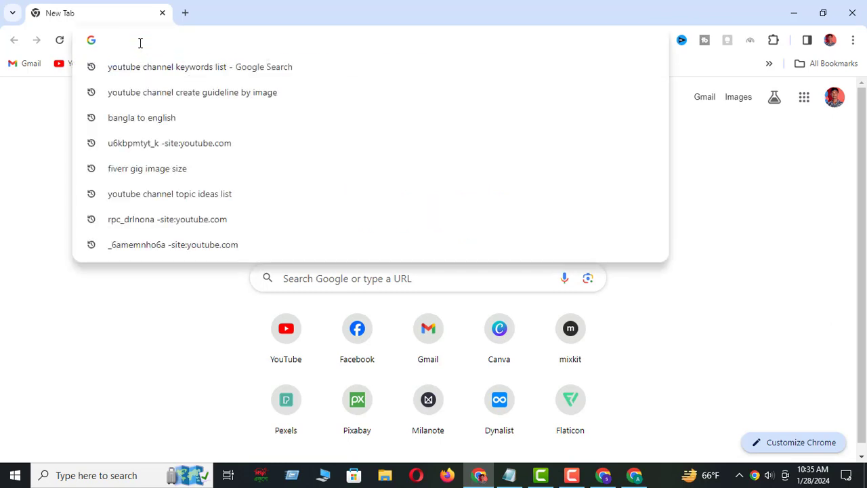
pyautogui.write('c')
pyautogui.press('Return')
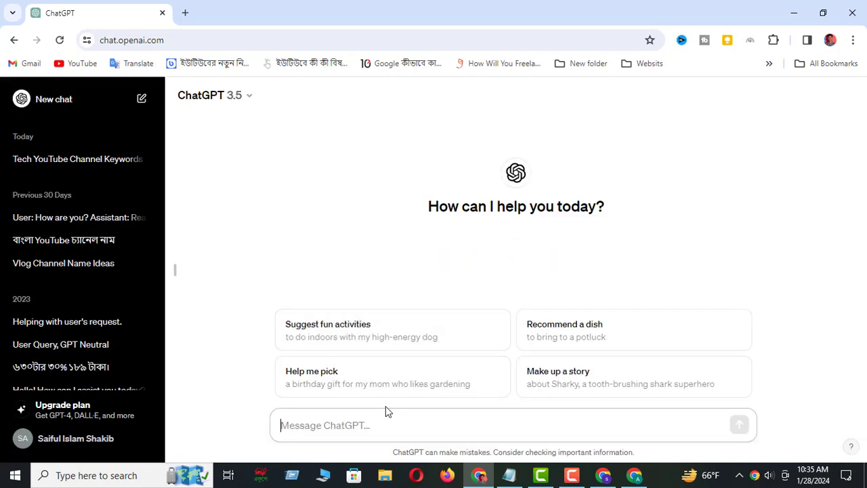
# Send ChatGPT the prompt "Gave me 20 Tech YouTube Channel Keyword" and highlight the submitted prompt
pyautogui.click(289, 428)
pyautogui.write('Gave me 20 Tech YouTube Channel Keyword')
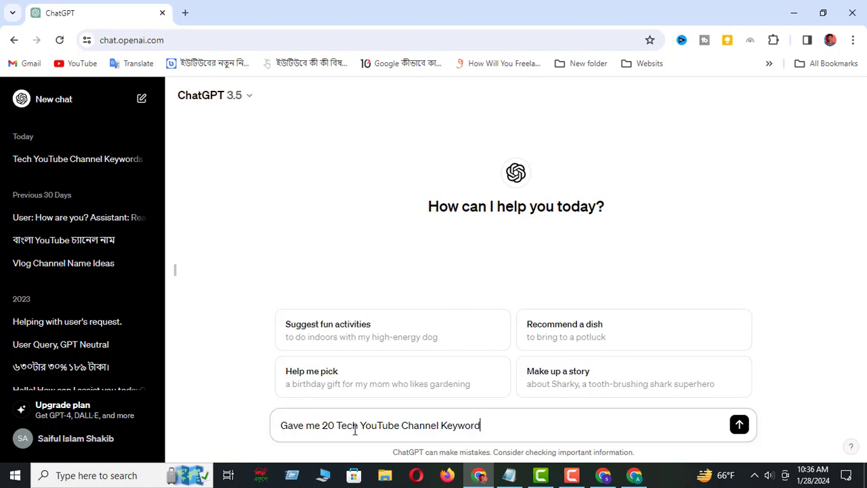
pyautogui.click(739, 424)
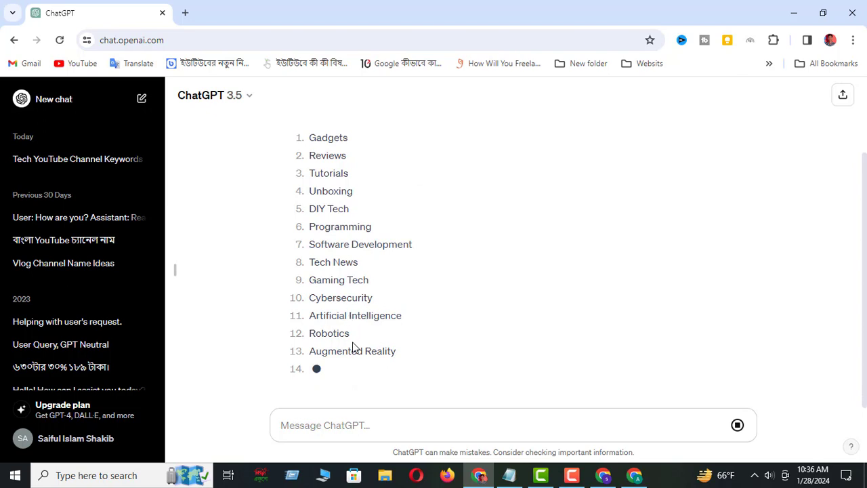
pyautogui.scroll(3, 353, 339)
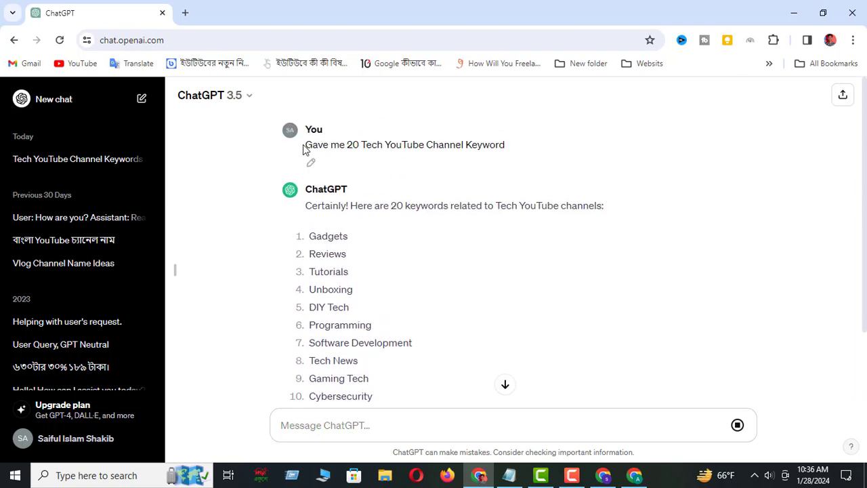
pyautogui.moveTo(304, 149); pyautogui.dragTo(507, 148)
pyautogui.hotkey('ctrl', 'c')
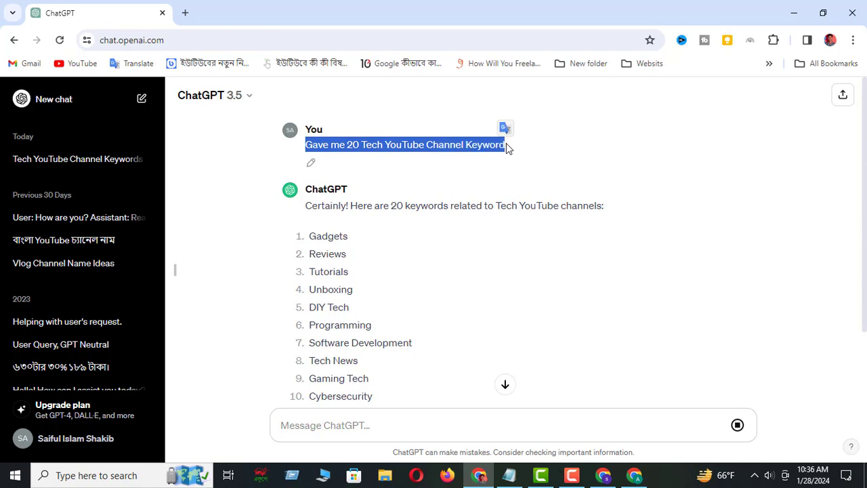
# Send ChatGPT the earlier prompt with Tech replaced: "Gave me 20 Cooking YouTube Channel Keyword"
pyautogui.scroll(-2, 372, 332)
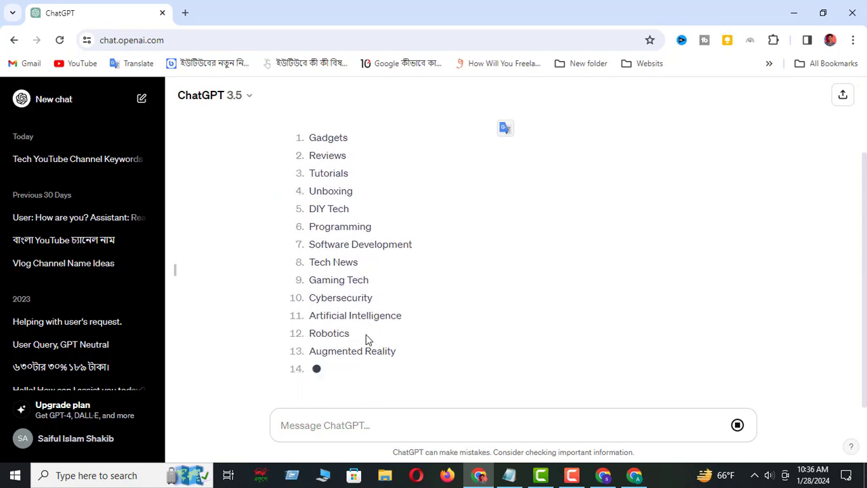
pyautogui.click(332, 428)
pyautogui.hotkey('ctrl', 'v')
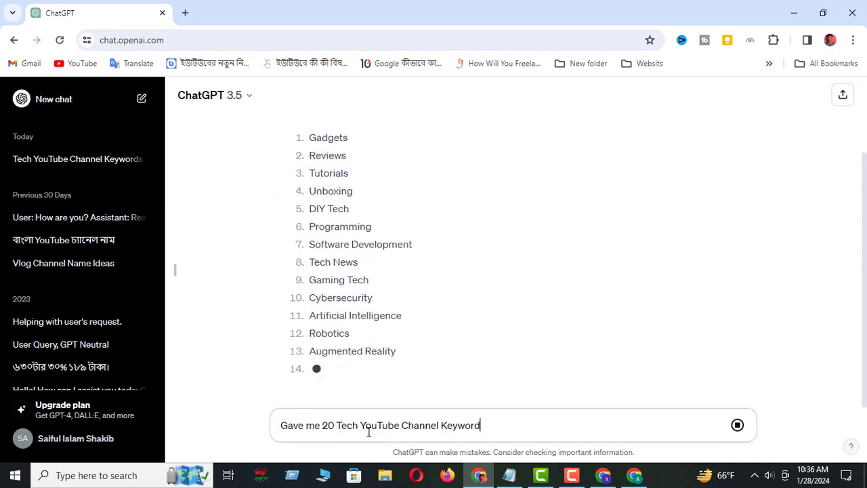
pyautogui.moveTo(358, 427); pyautogui.dragTo(337, 427)
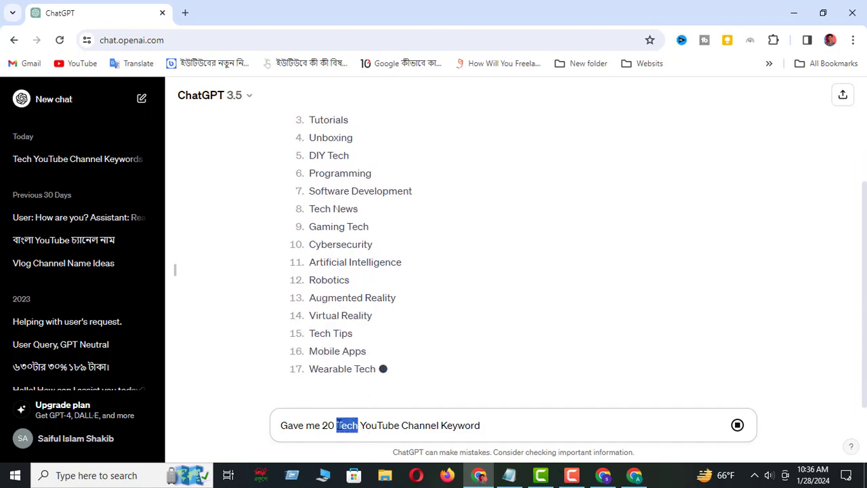
pyautogui.write('Cooking')
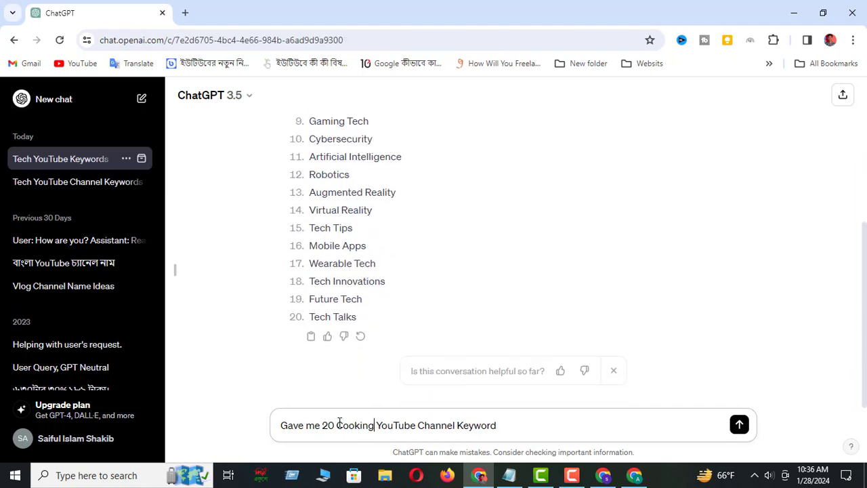
pyautogui.click(742, 429)
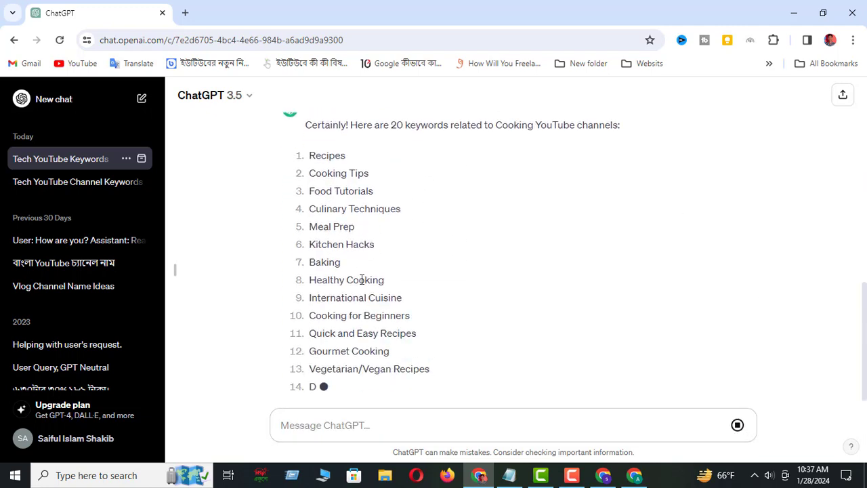
# Highlight "Cooking Tips" in the cooking keyword list, ask ChatGPT for "more 50", and review the extended list
pyautogui.scroll(2, 345, 207)
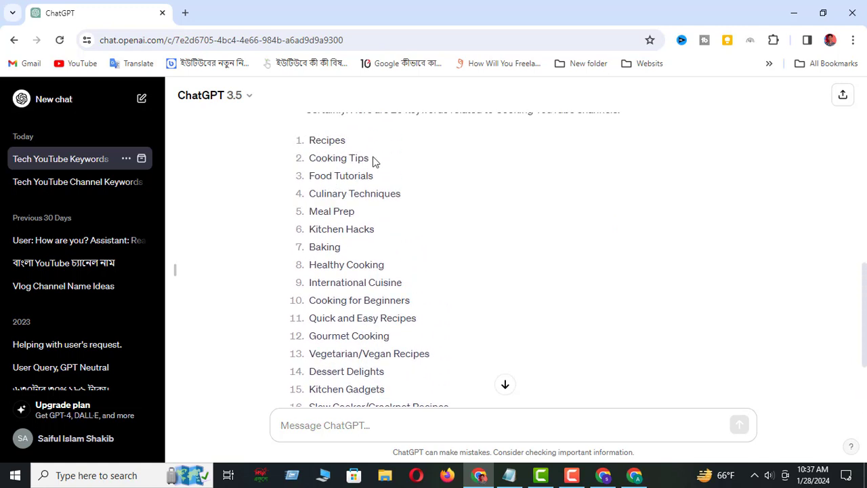
pyautogui.moveTo(377, 163); pyautogui.dragTo(313, 159)
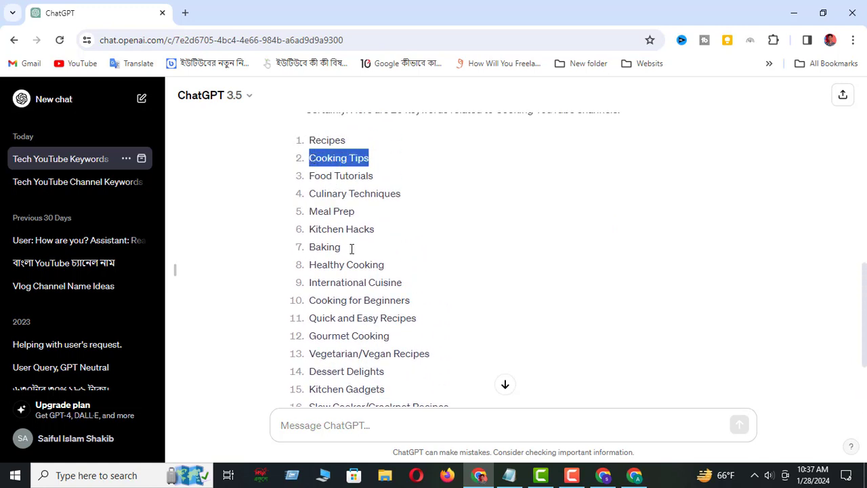
pyautogui.scroll(-3, 352, 249)
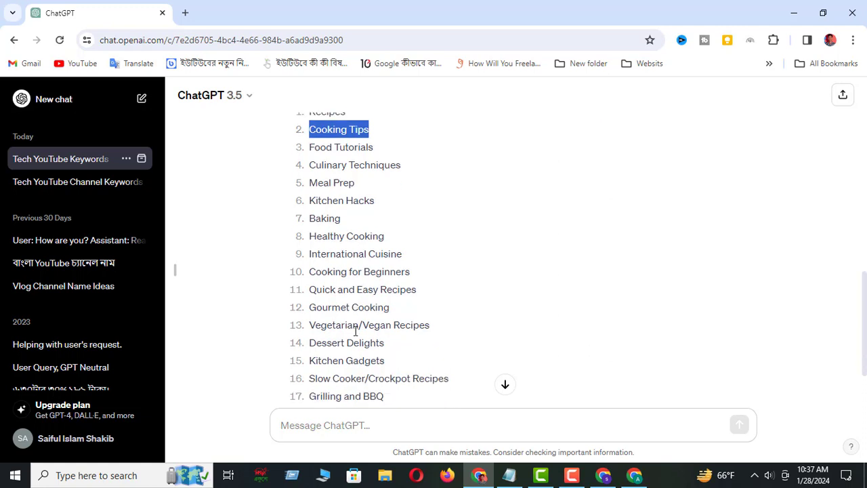
pyautogui.click(304, 429)
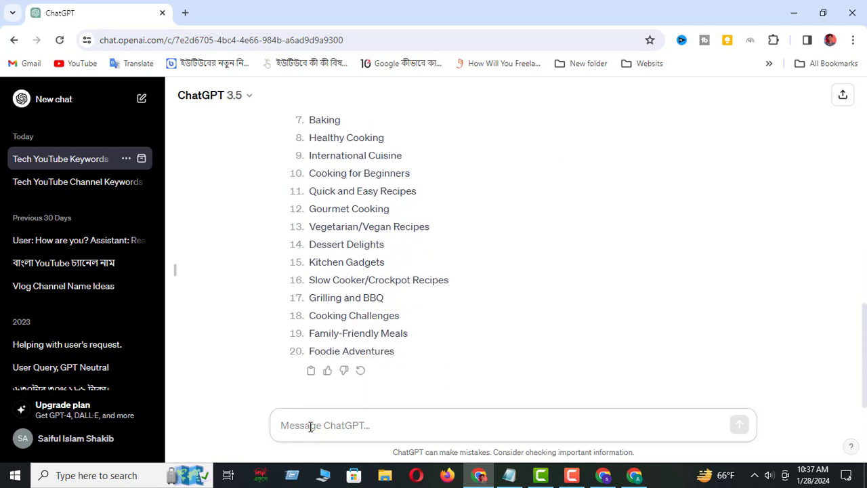
pyautogui.write('more 50')
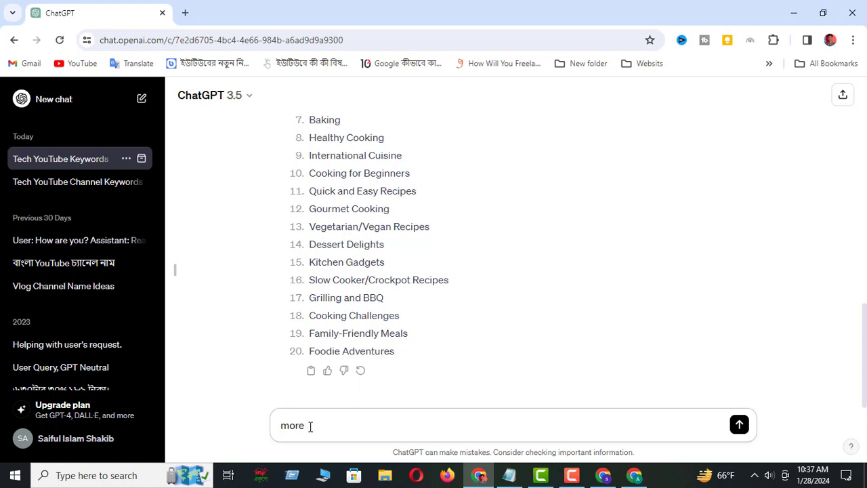
pyautogui.click(739, 424)
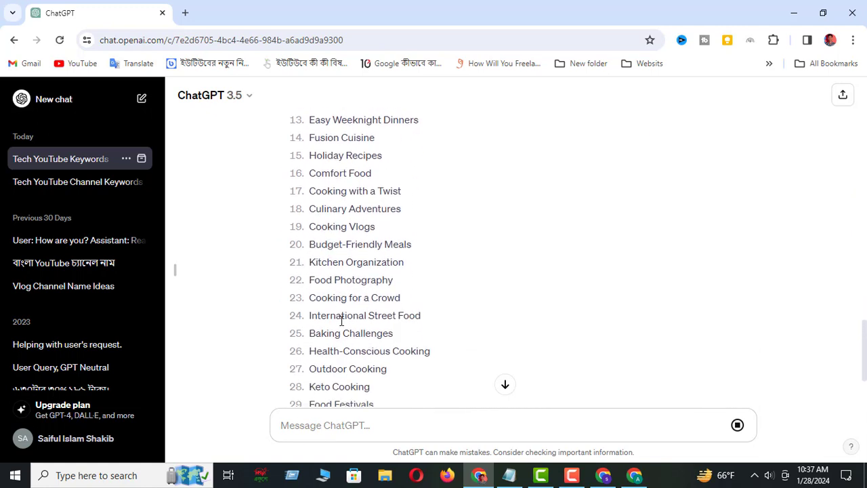
pyautogui.scroll(3, 368, 305)
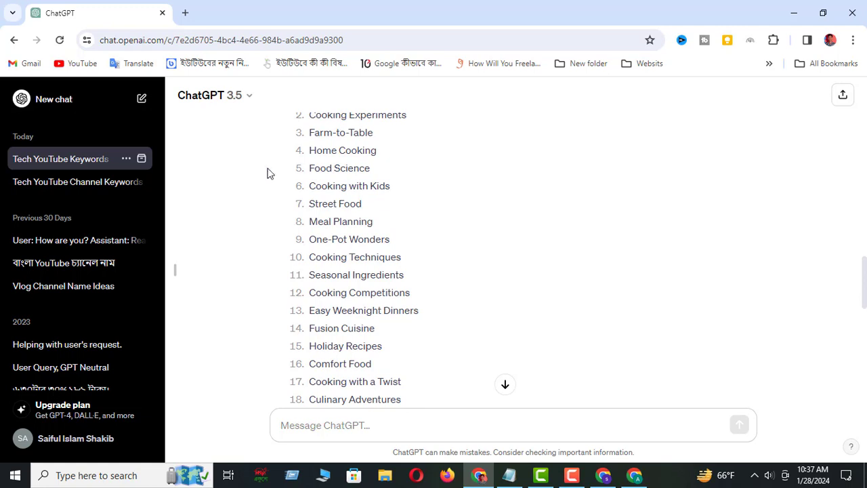
# Open YouTube in a new browser tab, open Techaloy Academy's "Part 07 How to Start YouTube" video and pause it
pyautogui.click(189, 16)
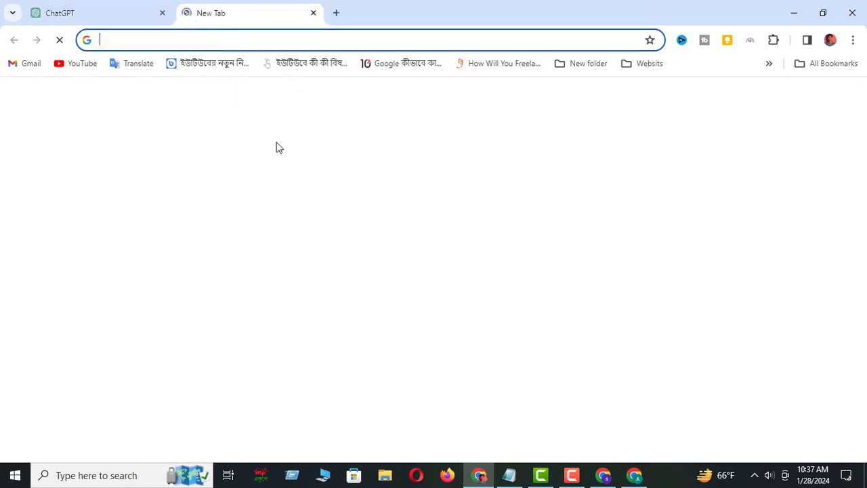
pyautogui.click(282, 332)
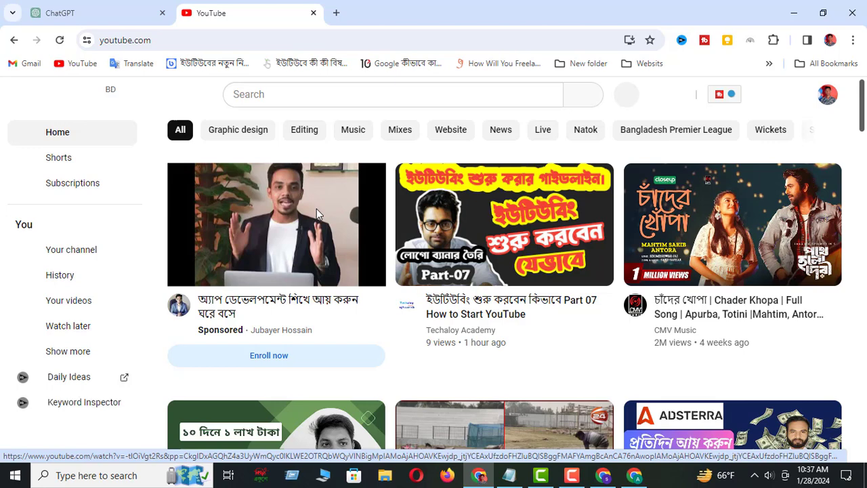
pyautogui.scroll(-1, 639, 368)
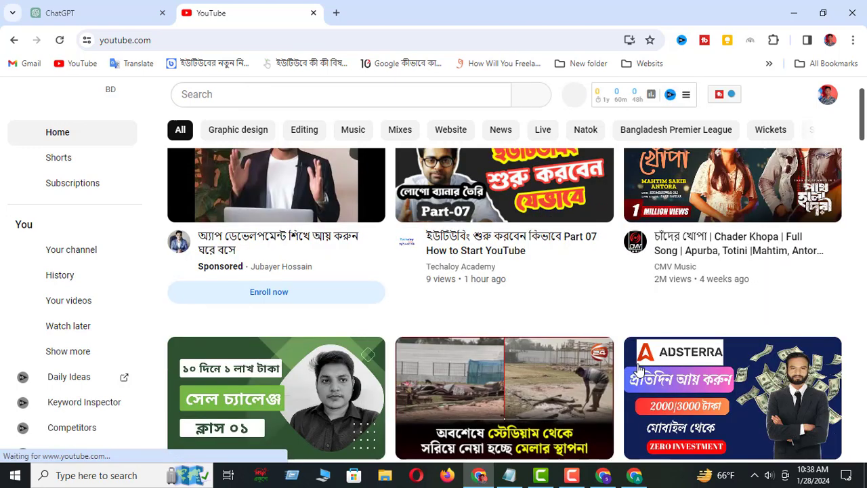
pyautogui.click(456, 270)
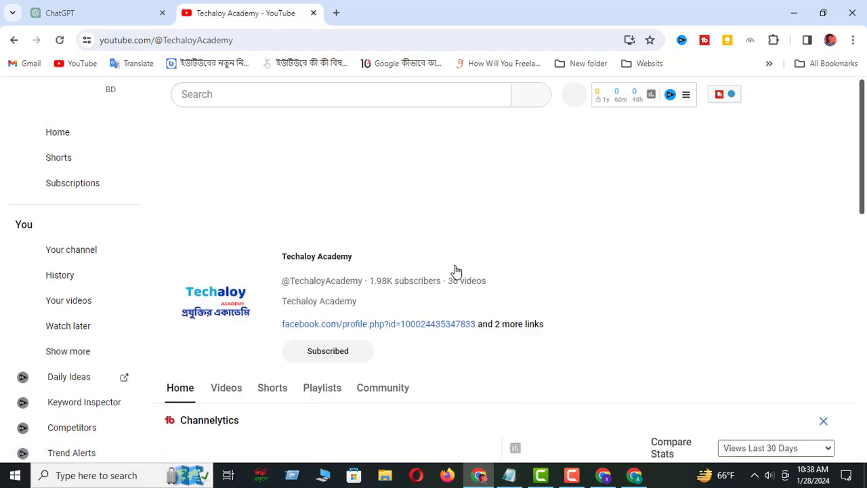
pyautogui.click(281, 271)
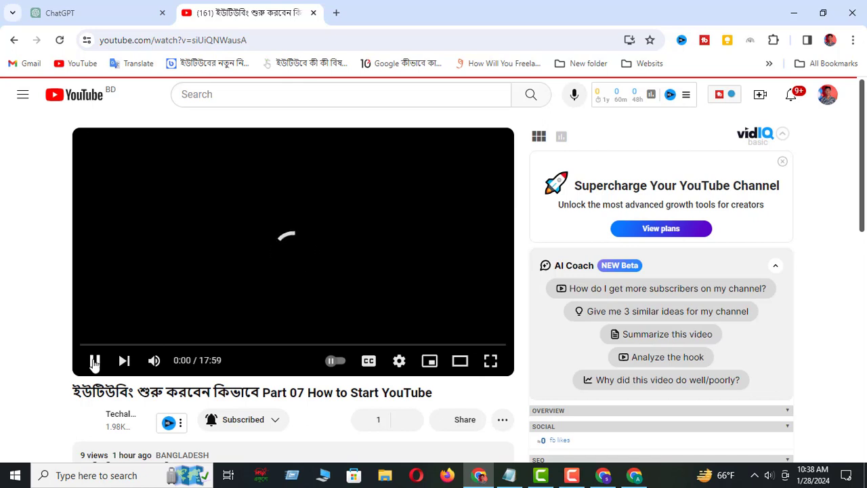
pyautogui.click(94, 362)
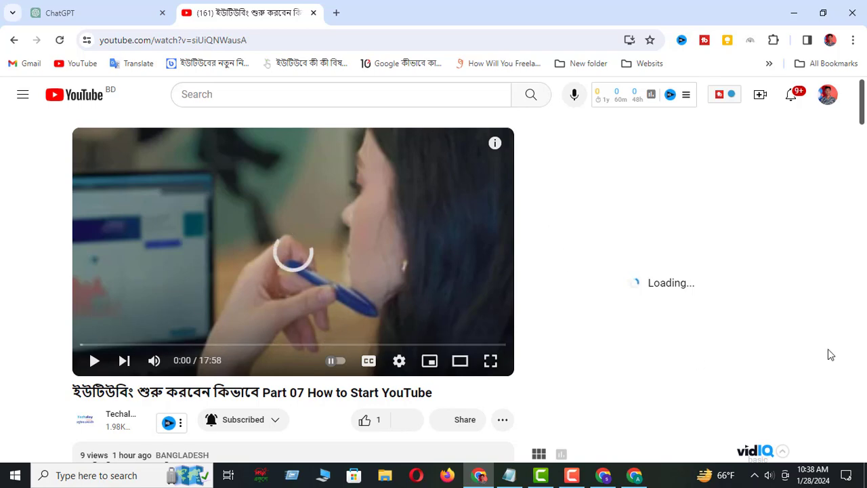
# Examine the video's statistics, video tags and channel tags provided by TubeBuddy and vidIQ beside the player
pyautogui.scroll(-1, 731, 314)
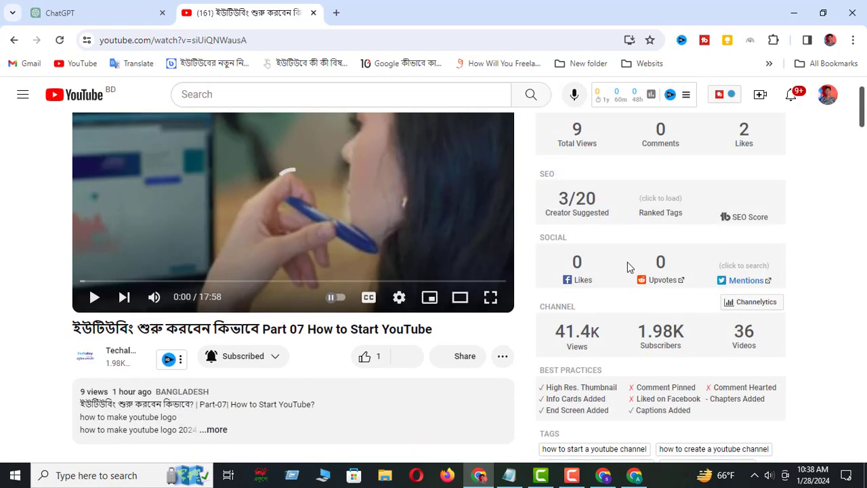
pyautogui.scroll(-2, 637, 366)
pyautogui.scroll(-2, 624, 334)
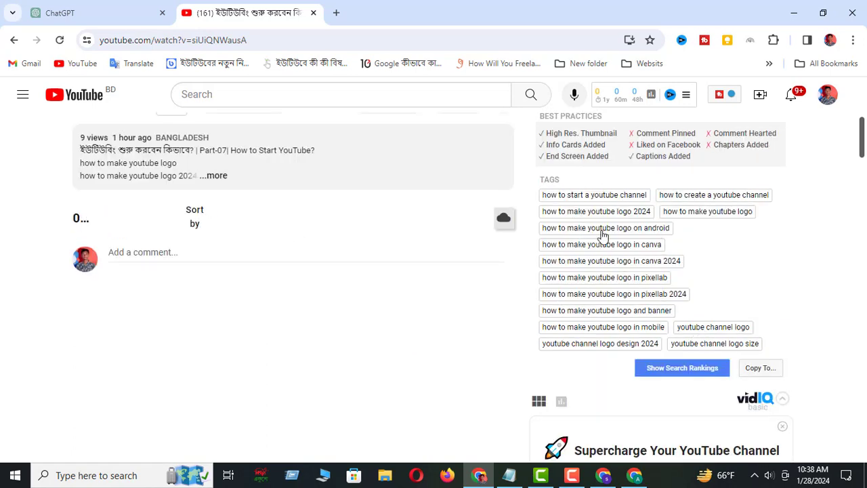
pyautogui.scroll(4, 610, 271)
pyautogui.scroll(-10, 624, 300)
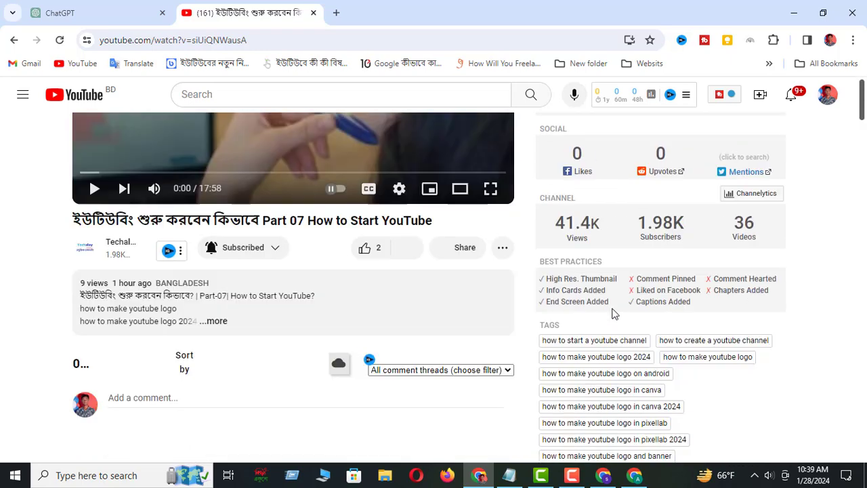
pyautogui.scroll(-9, 632, 348)
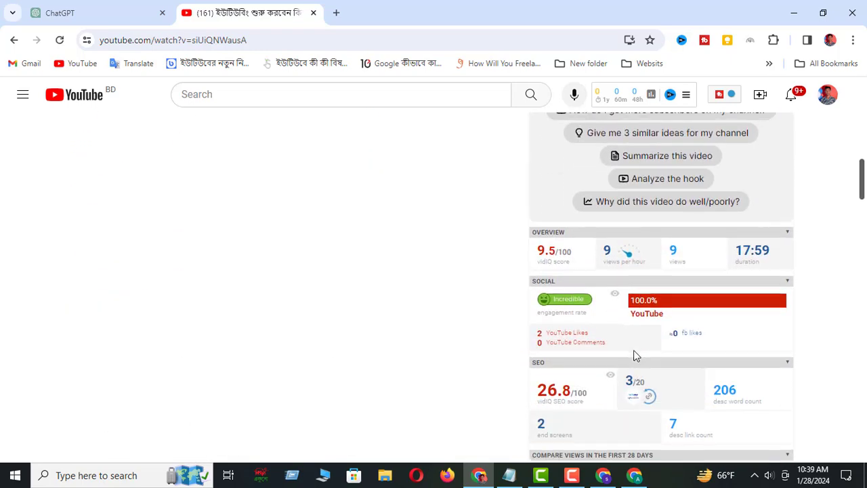
pyautogui.scroll(-3, 632, 357)
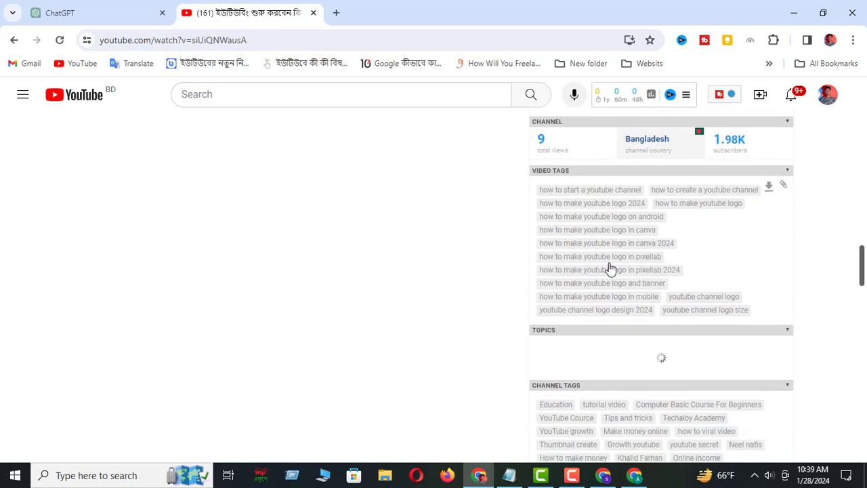
pyautogui.scroll(-3, 610, 301)
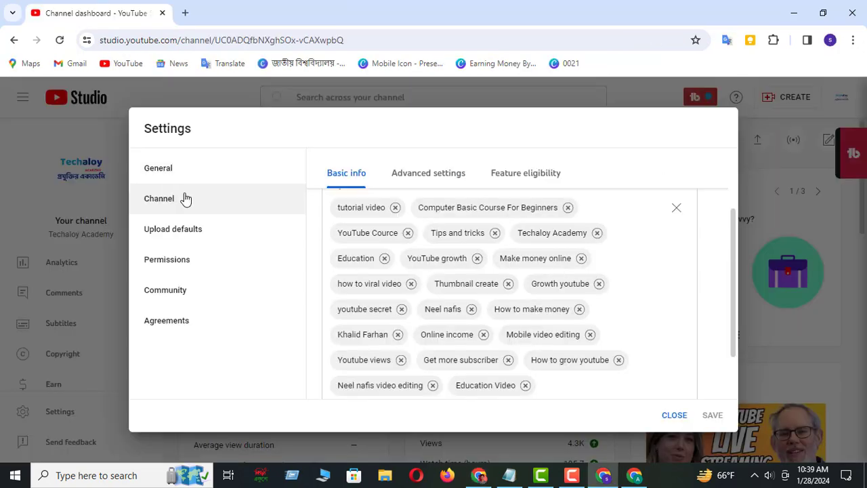
# Compare Techaloy Academy's keywords in its Studio settings with the video's vidIQ channel tags, and highlight all of those tags
pyautogui.scroll(2, 453, 255)
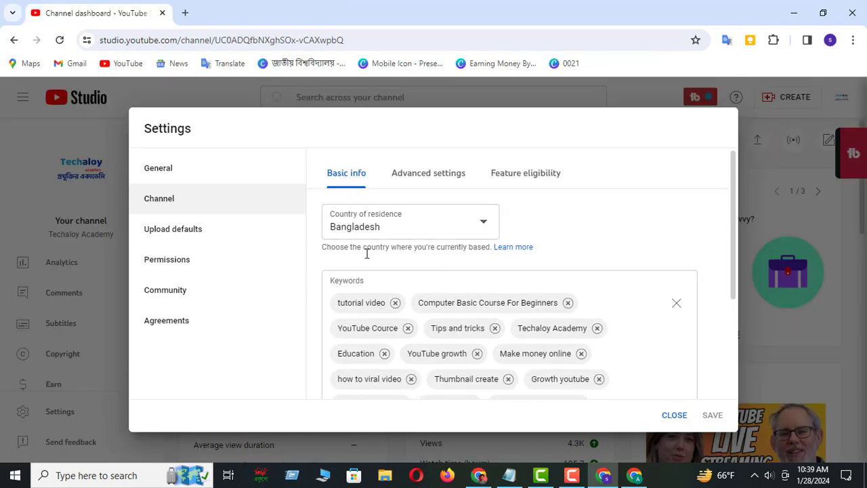
pyautogui.scroll(-2, 519, 359)
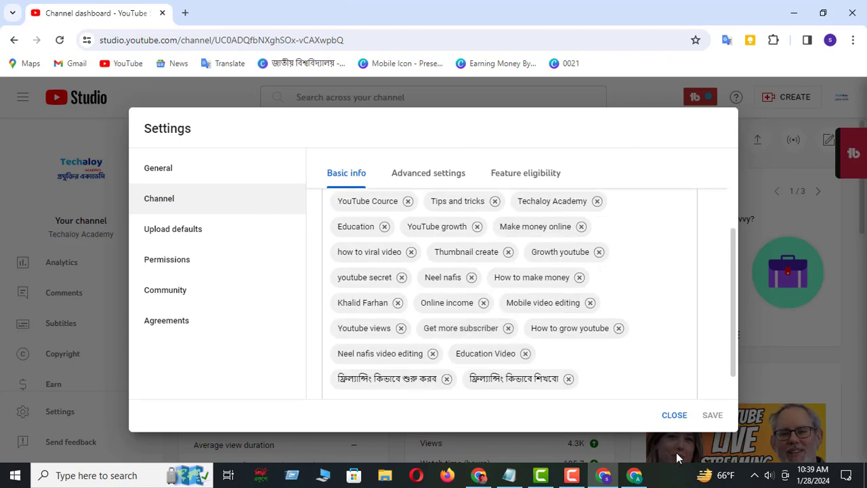
pyautogui.click(479, 475)
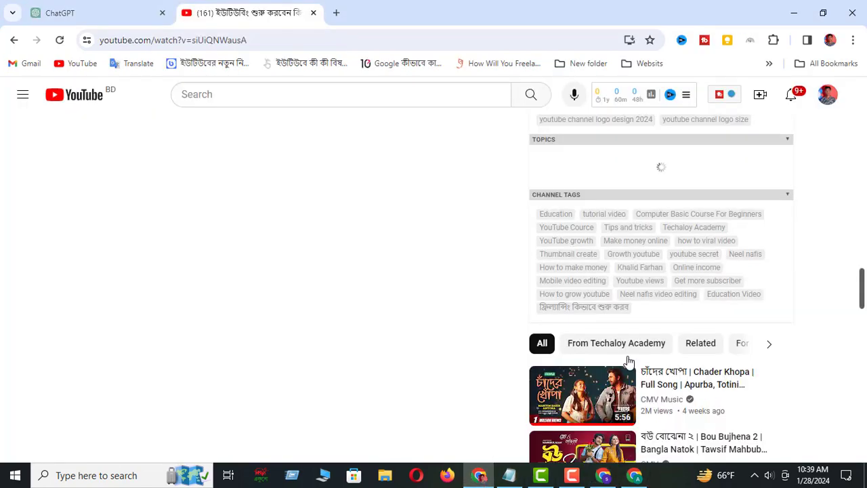
pyautogui.scroll(1, 637, 269)
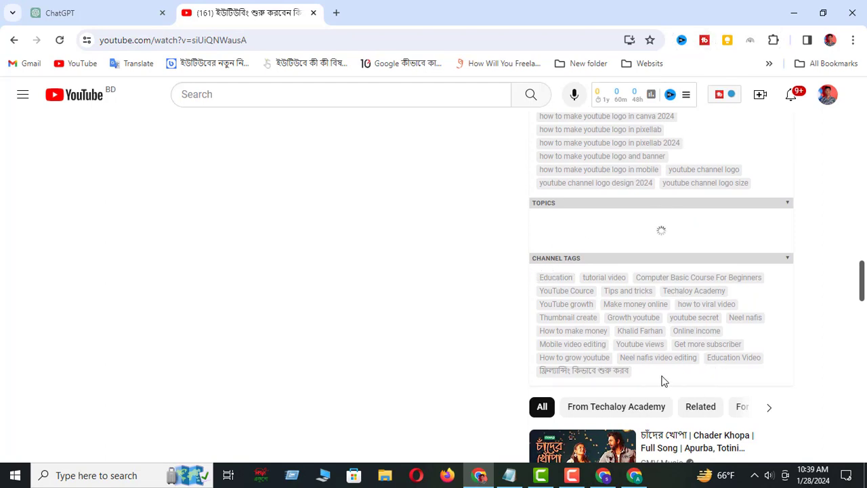
pyautogui.moveTo(605, 364); pyautogui.dragTo(540, 278)
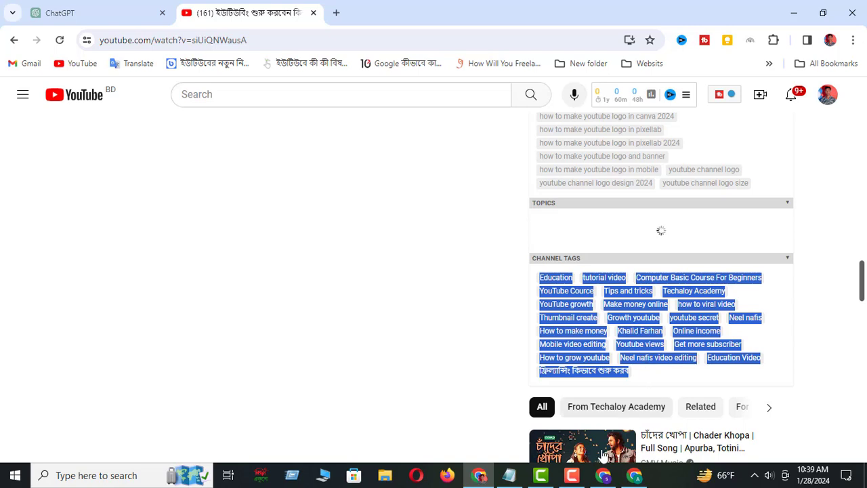
pyautogui.moveTo(511, 480)
# Copy the keywords from Techaloy Academy's Studio settings into the Notepad file YouTube Channel Information.txt, below the Facebook ID line
pyautogui.click(604, 476)
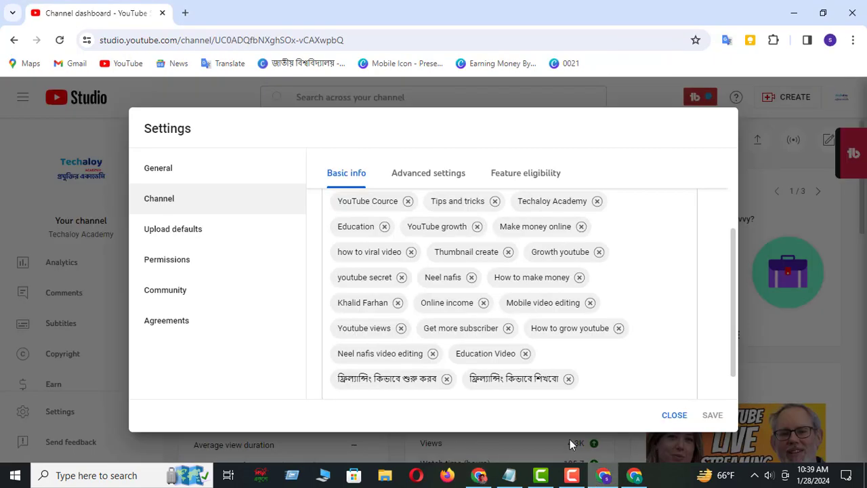
pyautogui.click(504, 369)
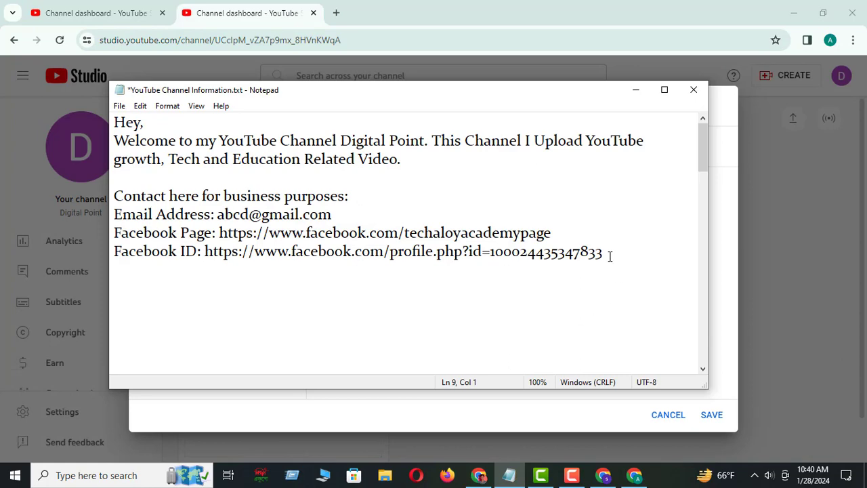
pyautogui.click(614, 256)
pyautogui.press('Return')
pyautogui.hotkey('ctrl', 'v')
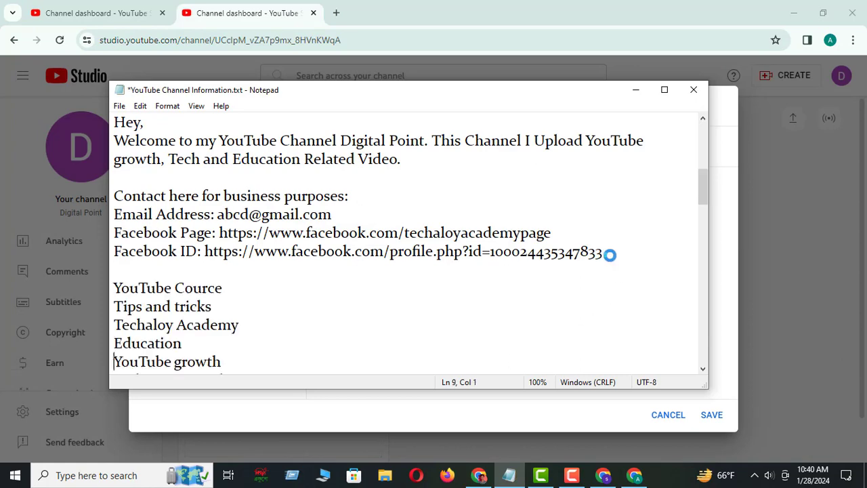
pyautogui.scroll(7, 196, 308)
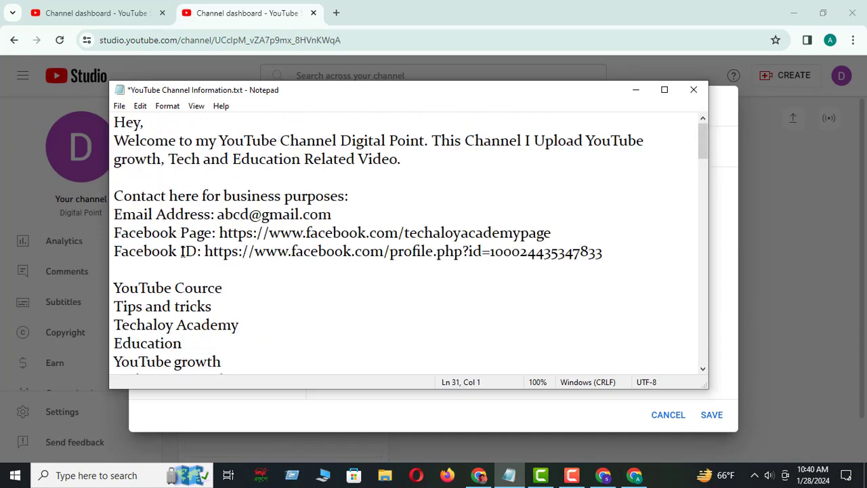
pyautogui.scroll(-2, 223, 264)
pyautogui.moveTo(244, 215); pyautogui.dragTo(112, 214)
pyautogui.hotkey('ctrl', 'c')
pyautogui.click(633, 475)
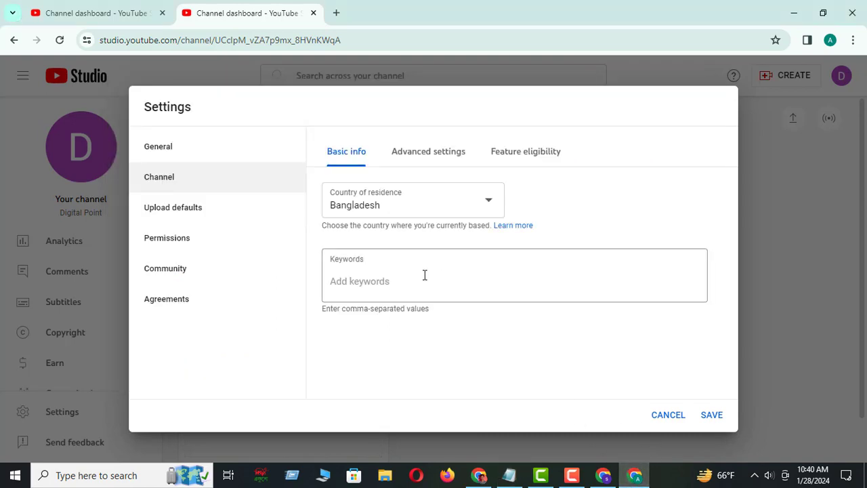
pyautogui.click(380, 282)
pyautogui.hotkey('ctrl', 'v')
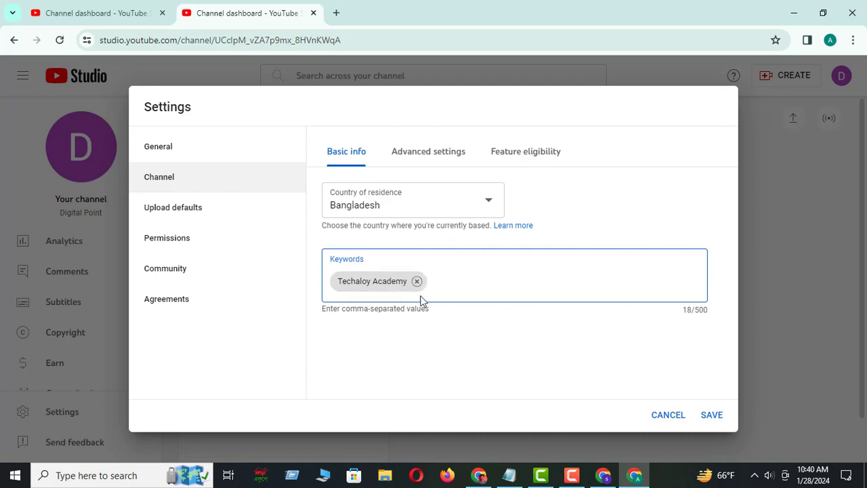
# Copy the keyword Education from the Notepad list and add it to the channel keywords after Techaloy Academy
pyautogui.click(509, 475)
pyautogui.moveTo(183, 233); pyautogui.dragTo(112, 234)
pyautogui.hotkey('ctrl', 'c')
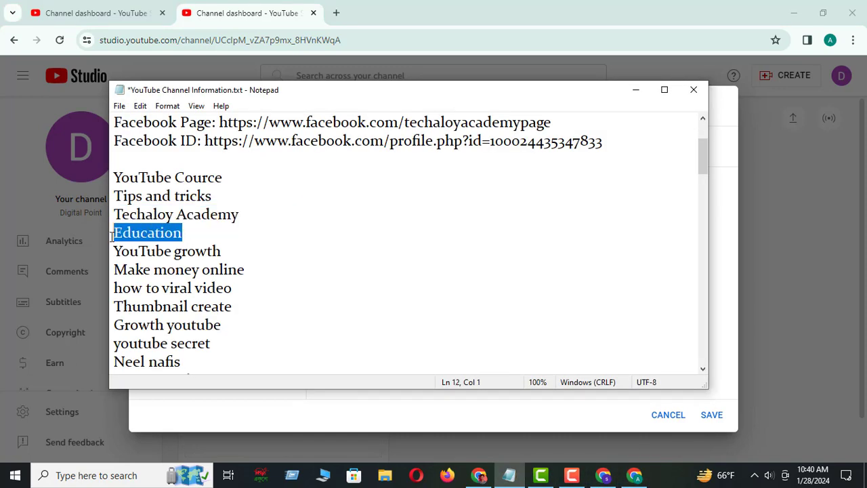
pyautogui.click(635, 475)
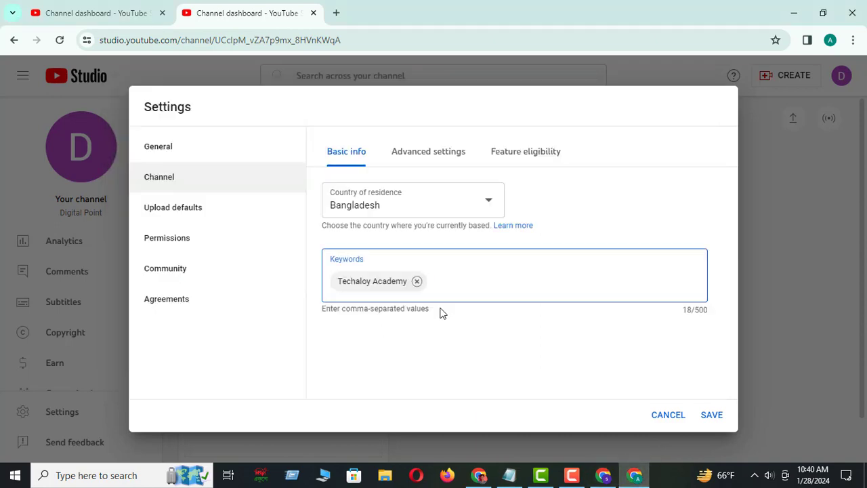
pyautogui.hotkey('ctrl', 'v')
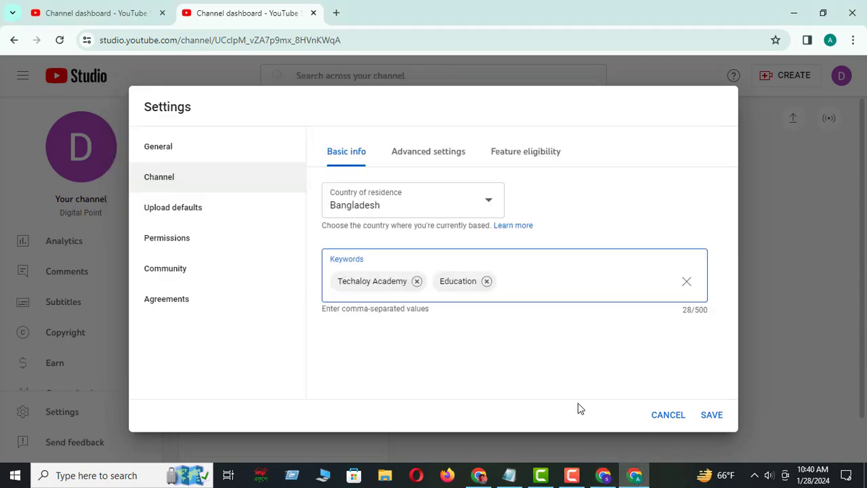
pyautogui.click(479, 475)
pyautogui.click(85, 7)
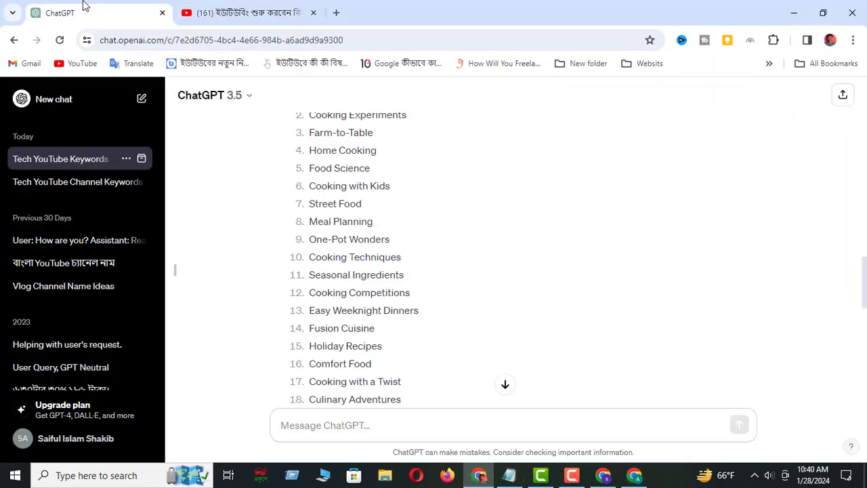
pyautogui.scroll(2, 377, 193)
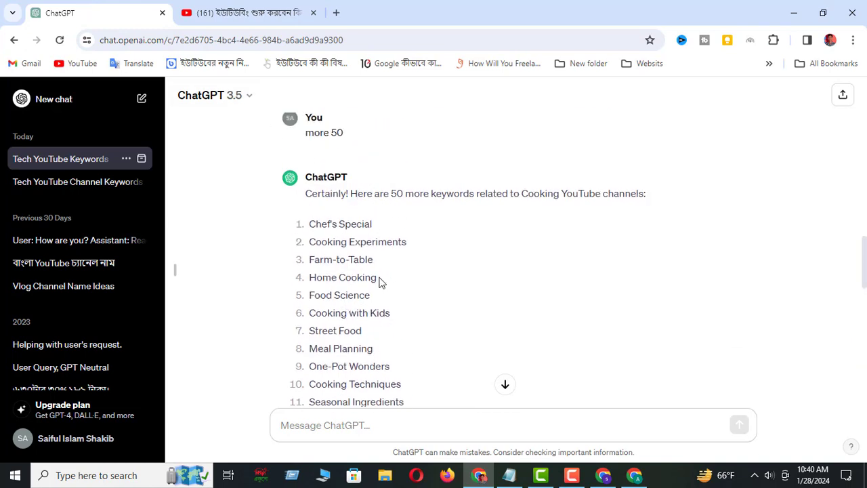
pyautogui.moveTo(378, 278); pyautogui.dragTo(310, 278)
pyautogui.hotkey('ctrl', 'c')
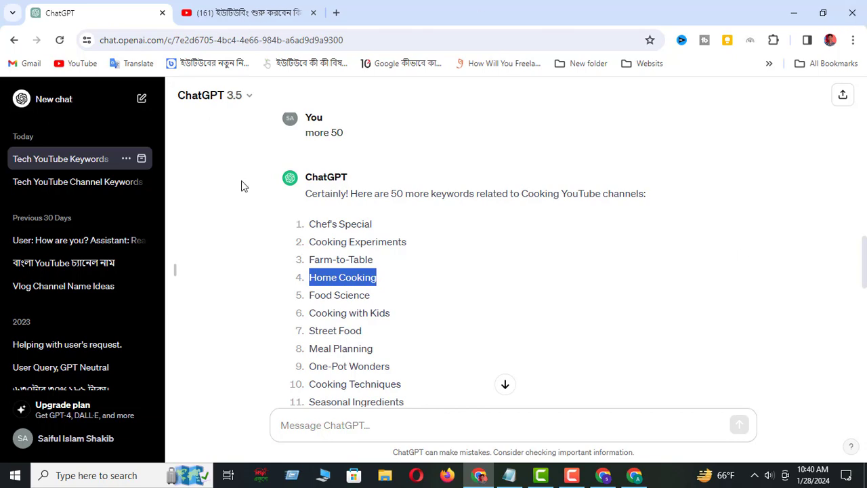
pyautogui.scroll(6, 407, 247)
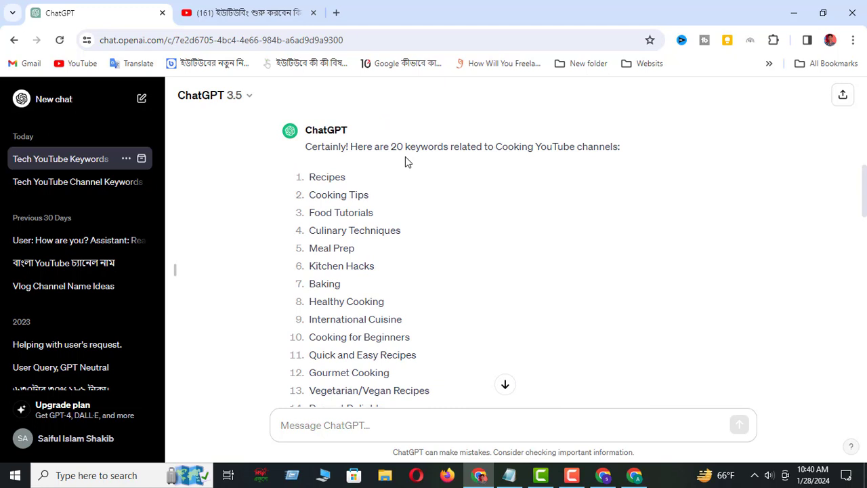
pyautogui.click(634, 475)
pyautogui.click(510, 299)
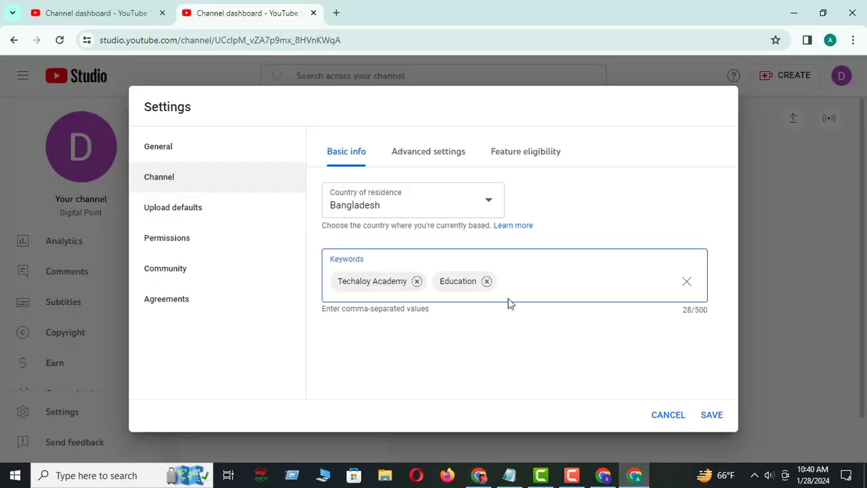
pyautogui.hotkey('ctrl', 'v')
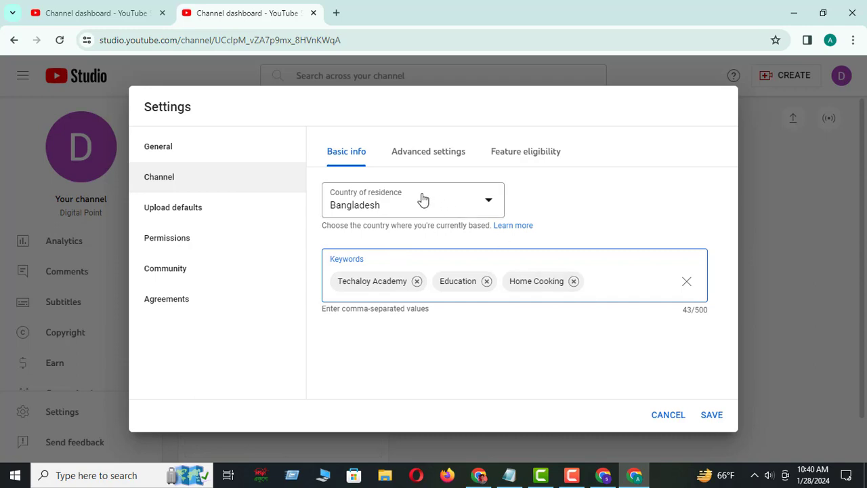
# Set the channel's audience to not Made for Kids in the advanced channel settings
pyautogui.click(434, 153)
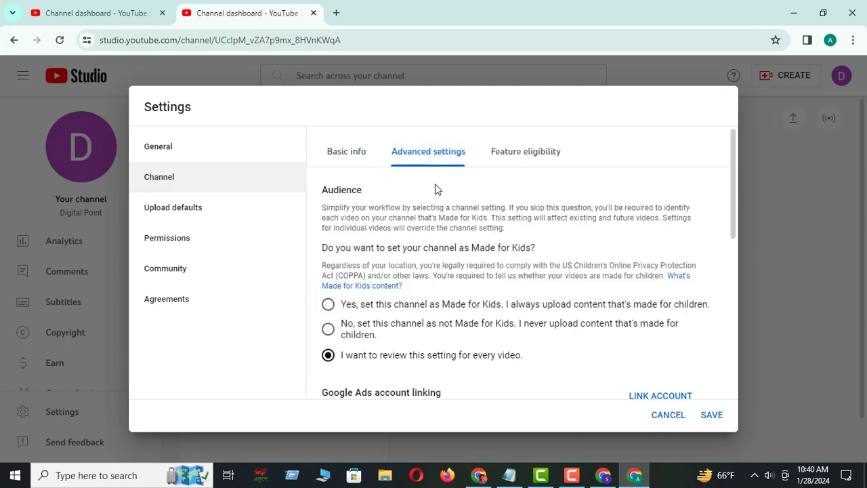
pyautogui.scroll(-1, 440, 298)
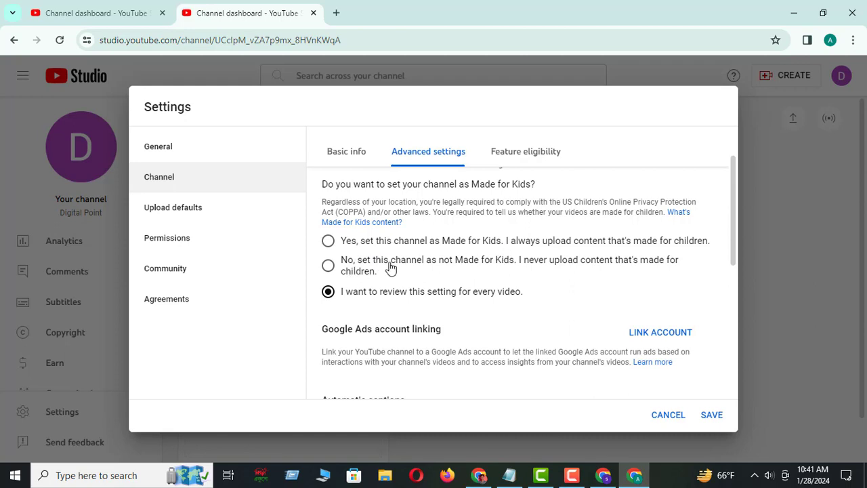
pyautogui.click(329, 241)
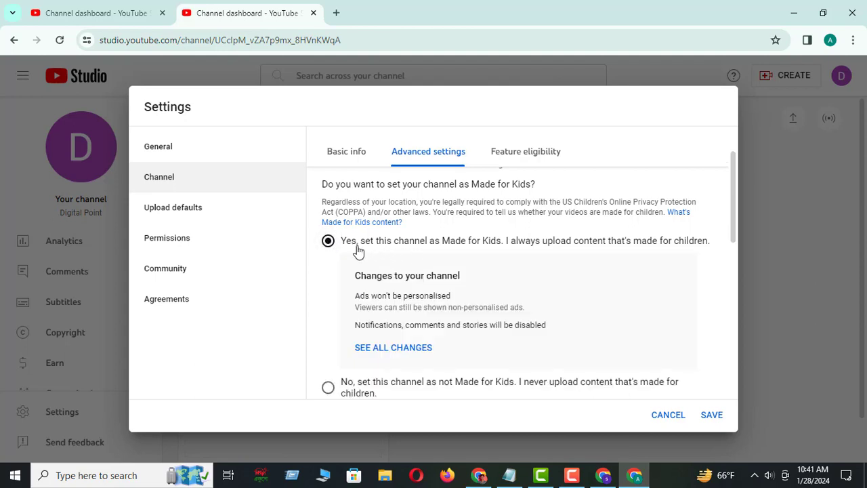
pyautogui.scroll(-1, 470, 292)
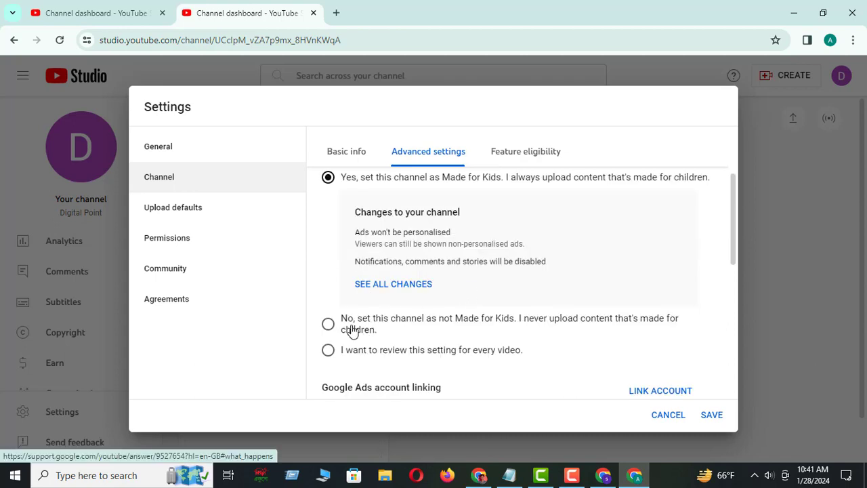
pyautogui.click(328, 323)
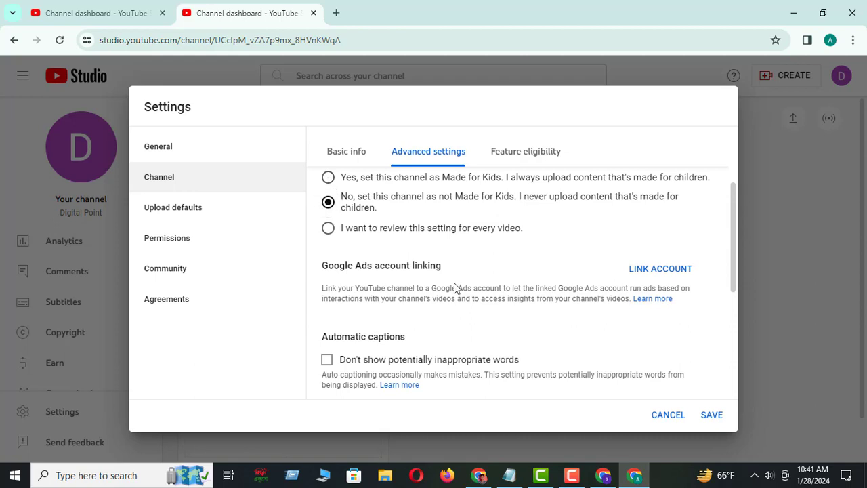
# Review the channel's feature eligibility levels and expand Intermediate features to examine longer videos, custom thumbnails and live streaming
pyautogui.click(522, 151)
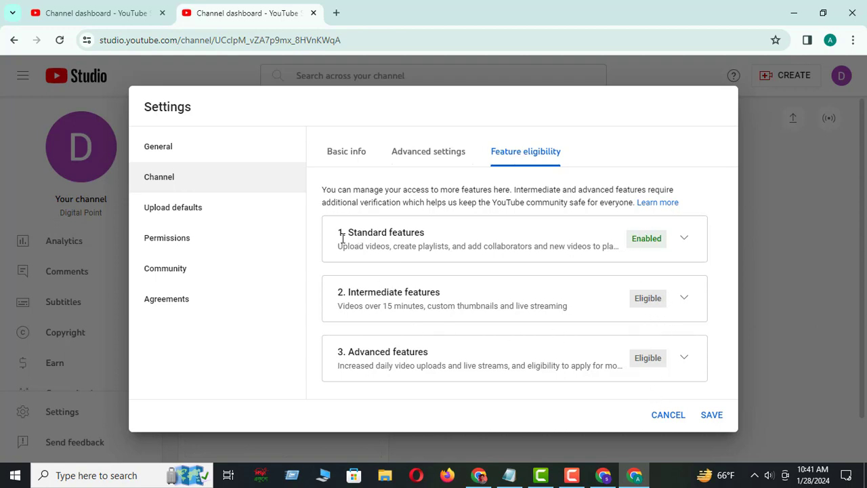
pyautogui.moveTo(344, 232); pyautogui.dragTo(442, 247)
pyautogui.moveTo(349, 292); pyautogui.dragTo(441, 296)
pyautogui.moveTo(349, 354); pyautogui.dragTo(434, 366)
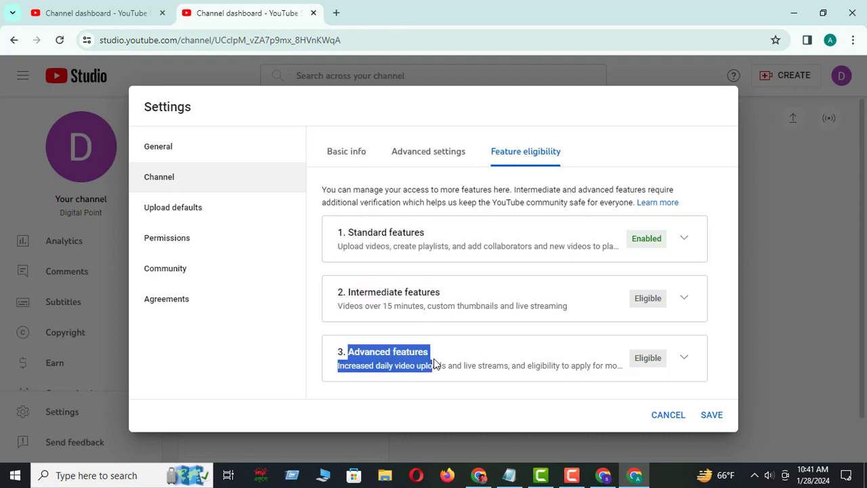
pyautogui.click(684, 298)
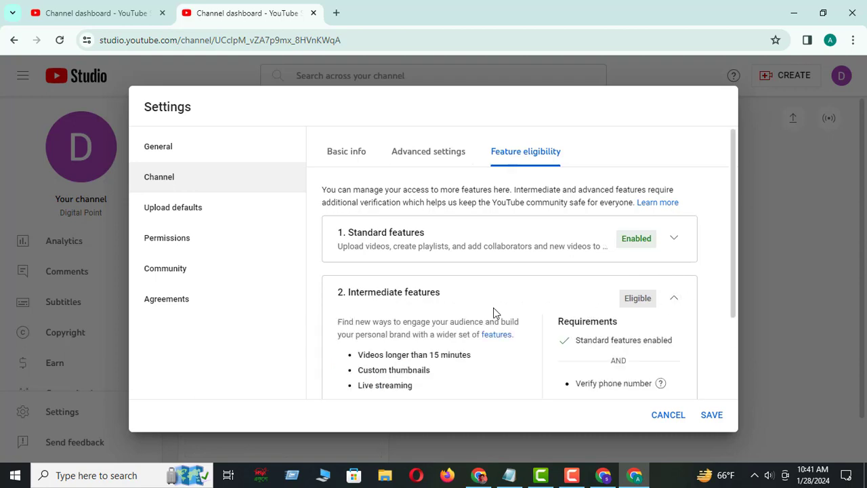
pyautogui.scroll(-2, 494, 314)
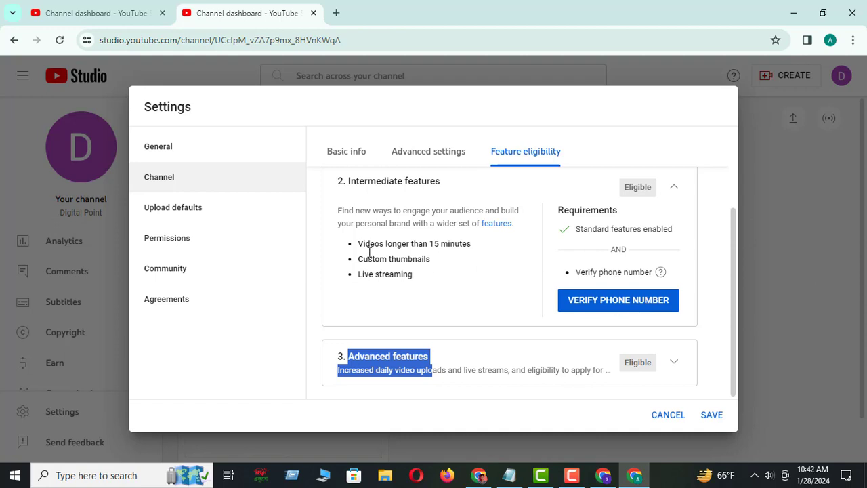
pyautogui.moveTo(362, 243); pyautogui.dragTo(474, 246)
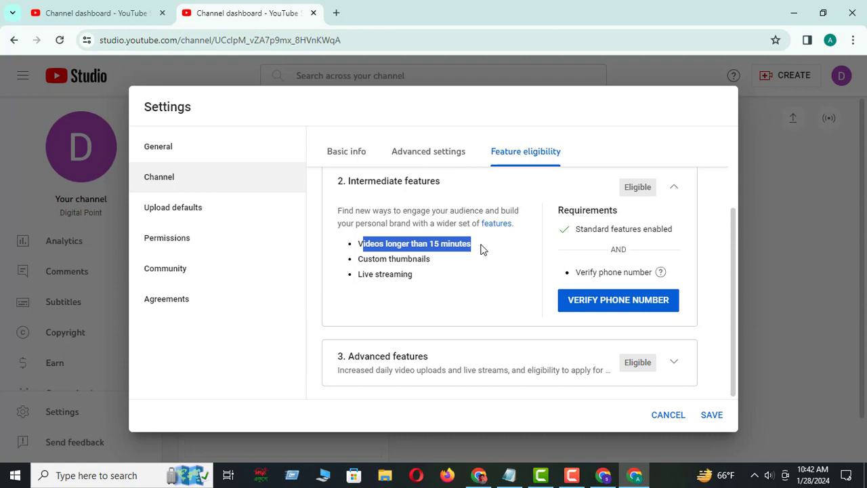
pyautogui.moveTo(354, 263); pyautogui.dragTo(444, 268)
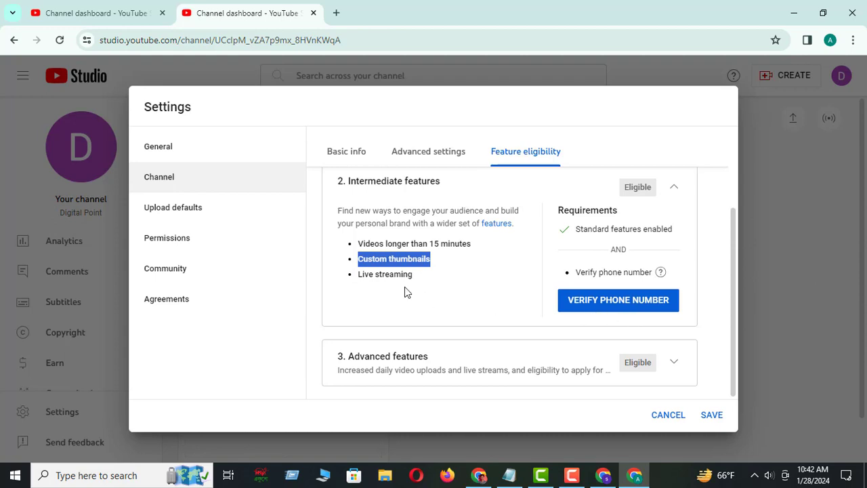
pyautogui.moveTo(359, 274); pyautogui.dragTo(416, 277)
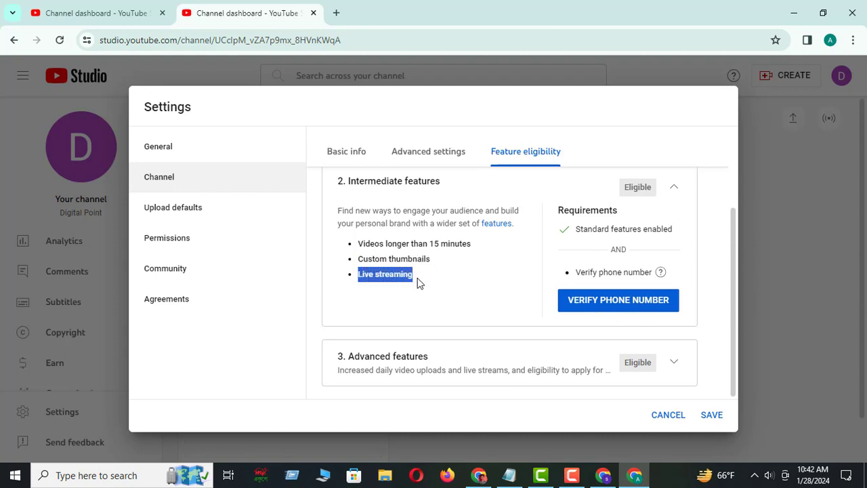
# Open phone number verification for the intermediate features, choose to receive the code by text message and activate the phone number field
pyautogui.click(632, 307)
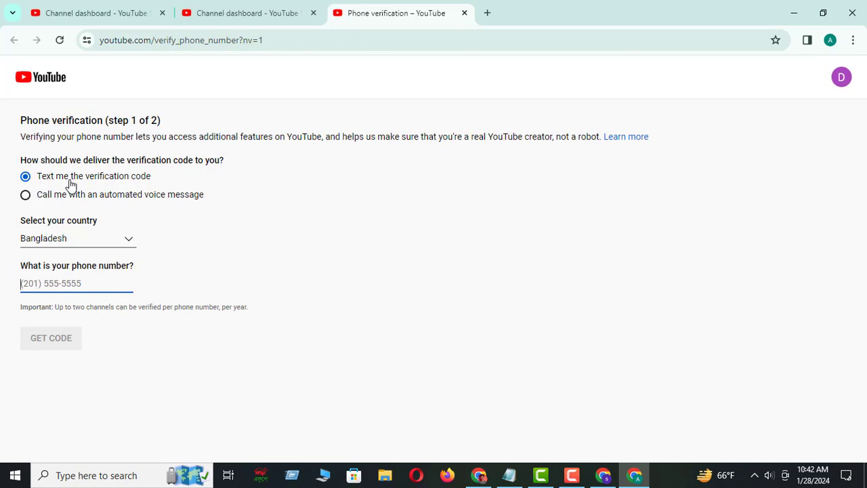
pyautogui.click(25, 194)
pyautogui.click(26, 179)
pyautogui.click(51, 285)
# Return to the channel's feature eligibility in Studio and expand Advanced features to examine its benefits and requirements
pyautogui.click(246, 8)
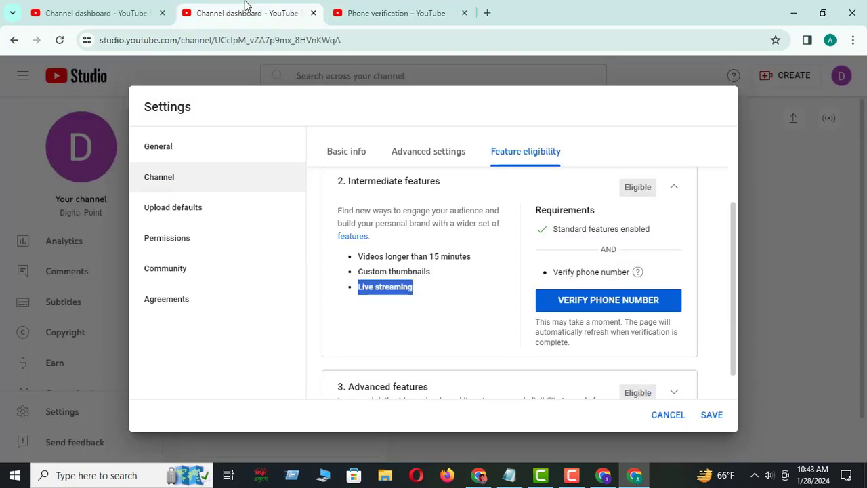
pyautogui.scroll(-1, 637, 333)
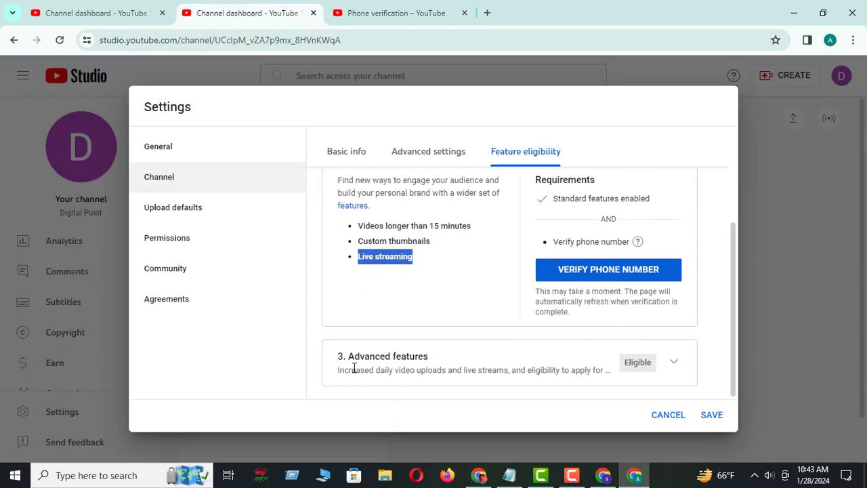
pyautogui.click(675, 367)
pyautogui.scroll(-3, 590, 348)
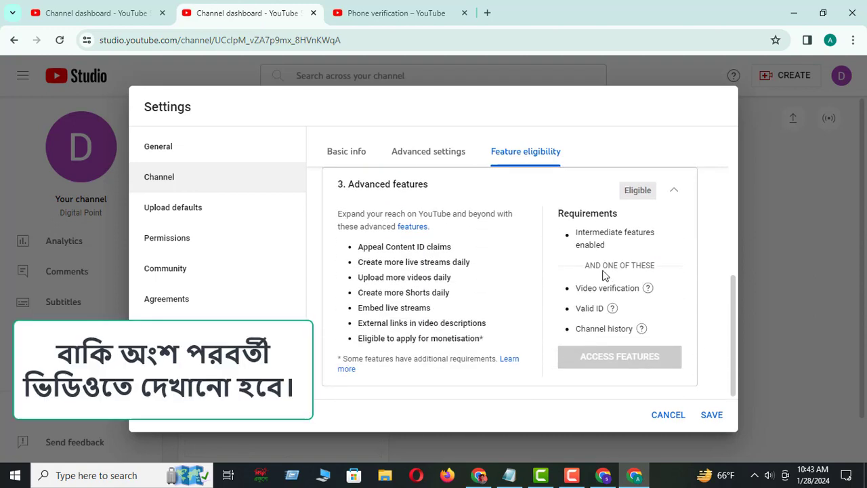